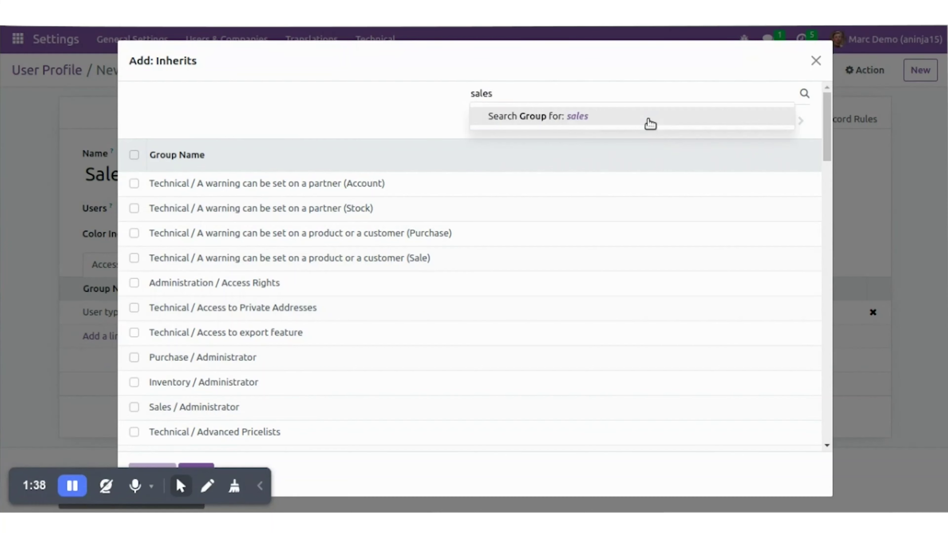
Add the Sales / Administrator and Inventory / User groups to the profile's inherited groups
left_click(651, 124)
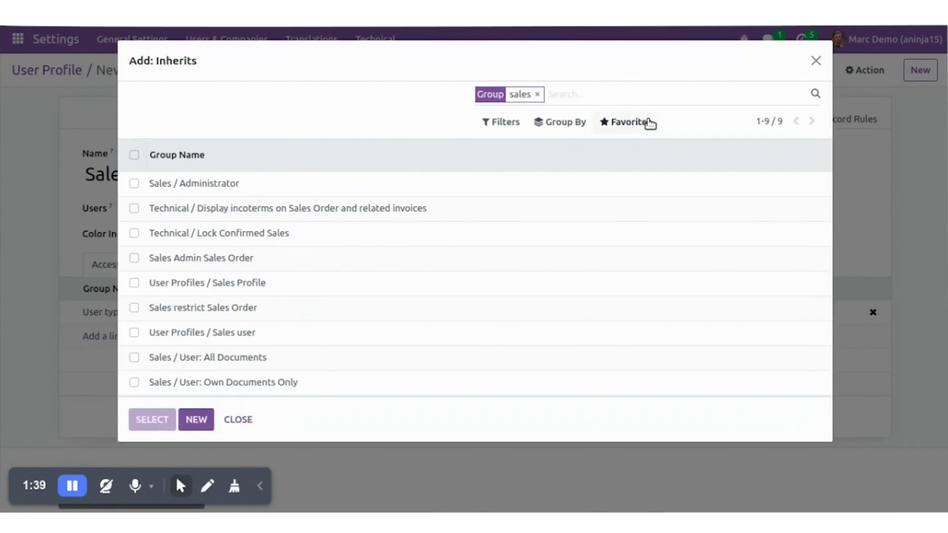
left_click(134, 184)
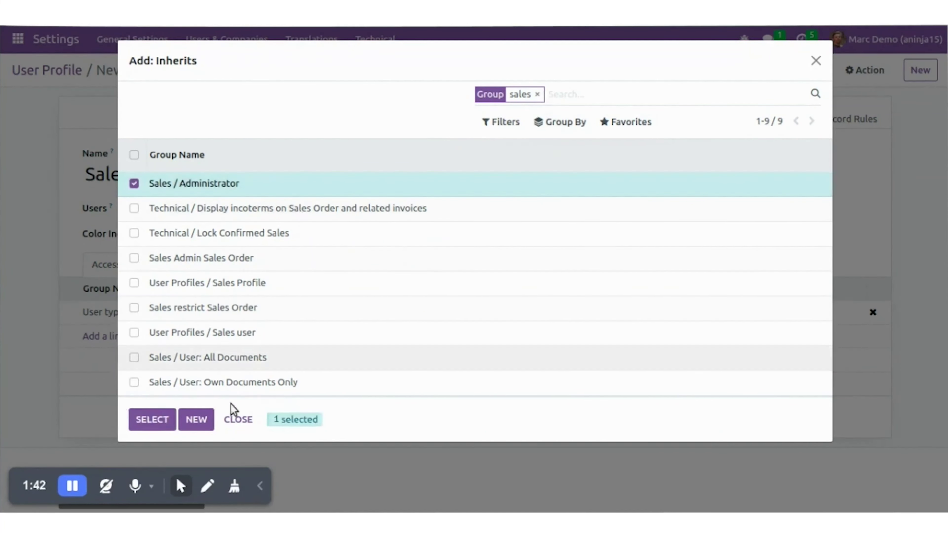
left_click(155, 420)
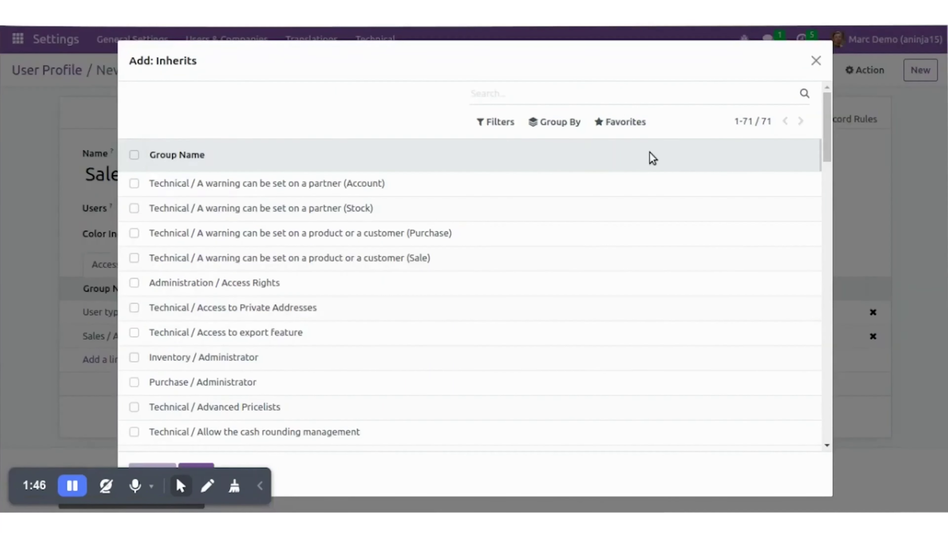
type("inve")
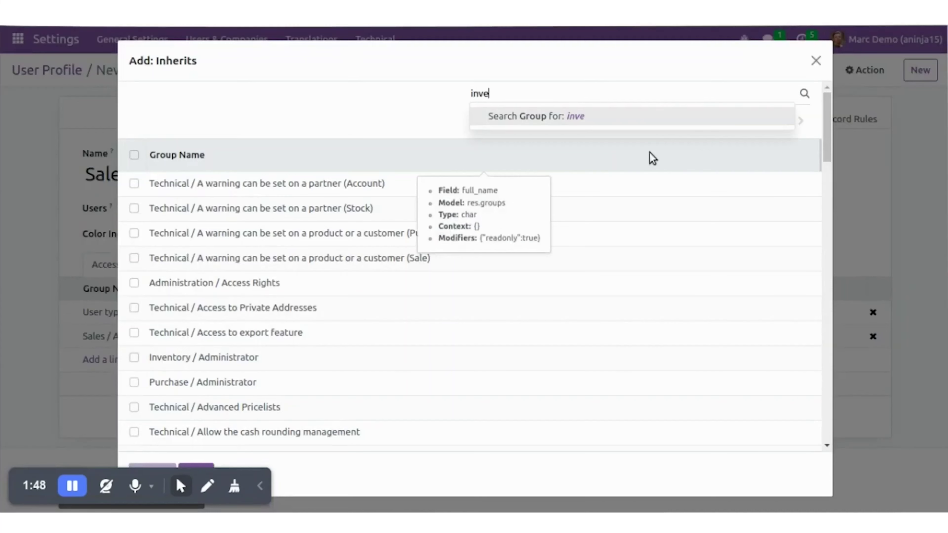
type("ntory")
key("Return")
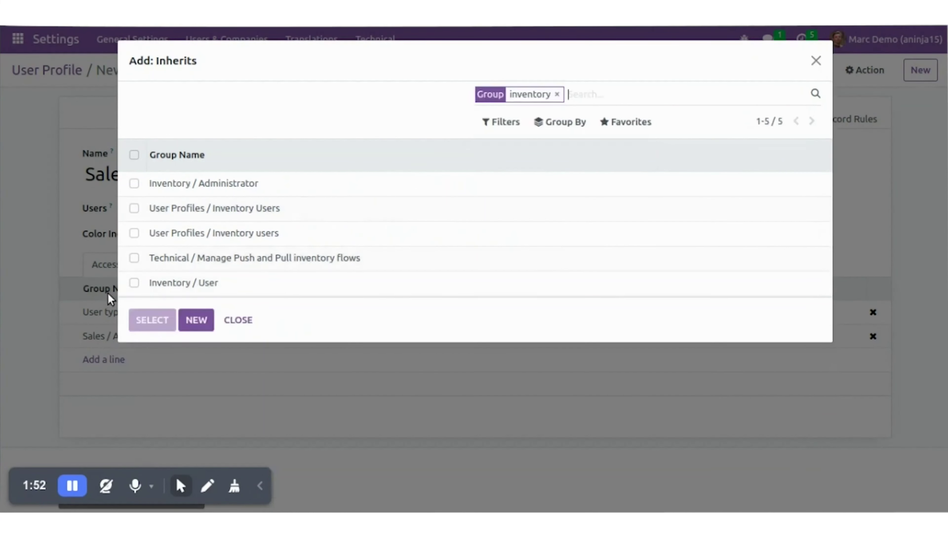
left_click(135, 284)
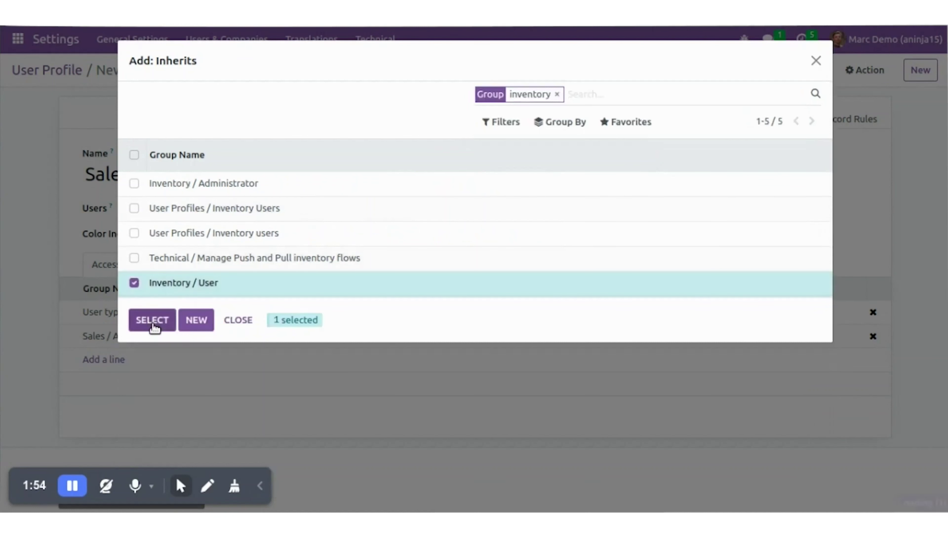
left_click(153, 320)
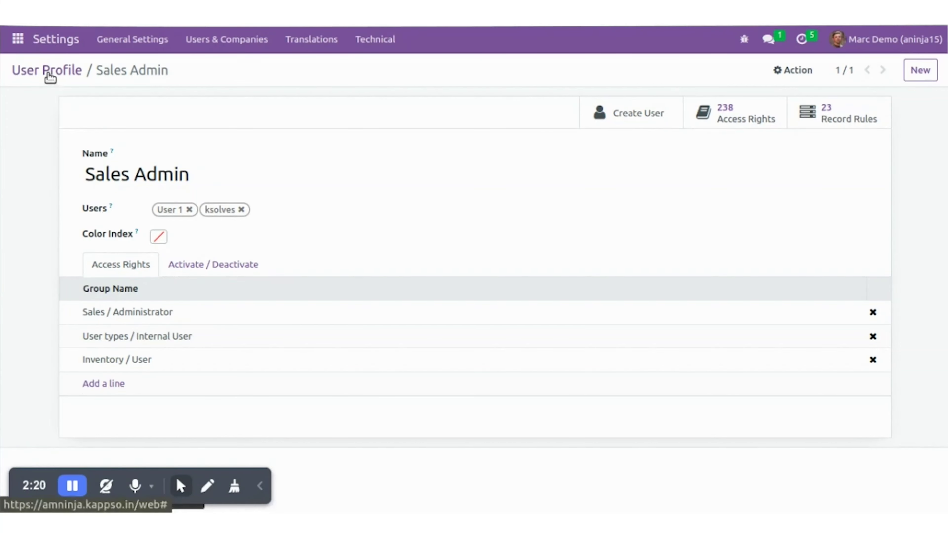
Open User 1 from Users & Companies > Users and review its access rights
left_click(212, 38)
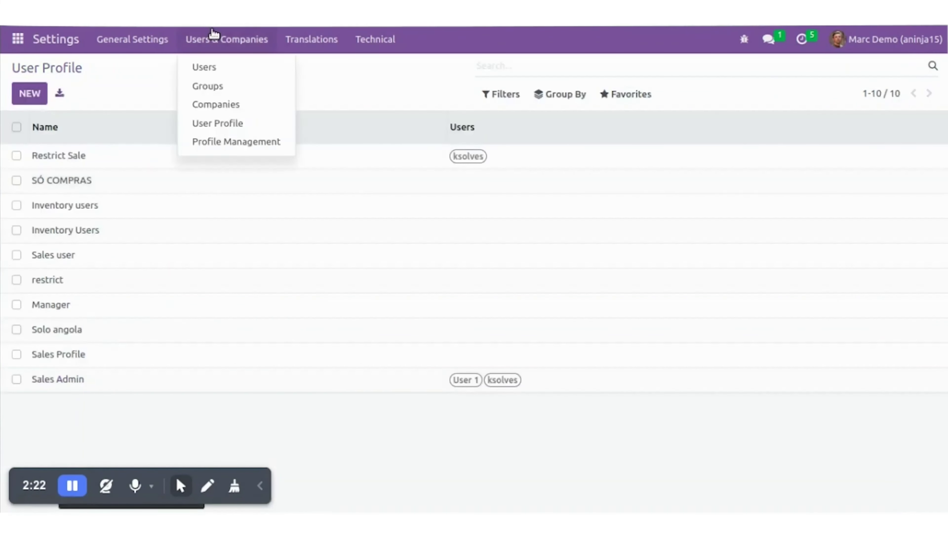
left_click(211, 67)
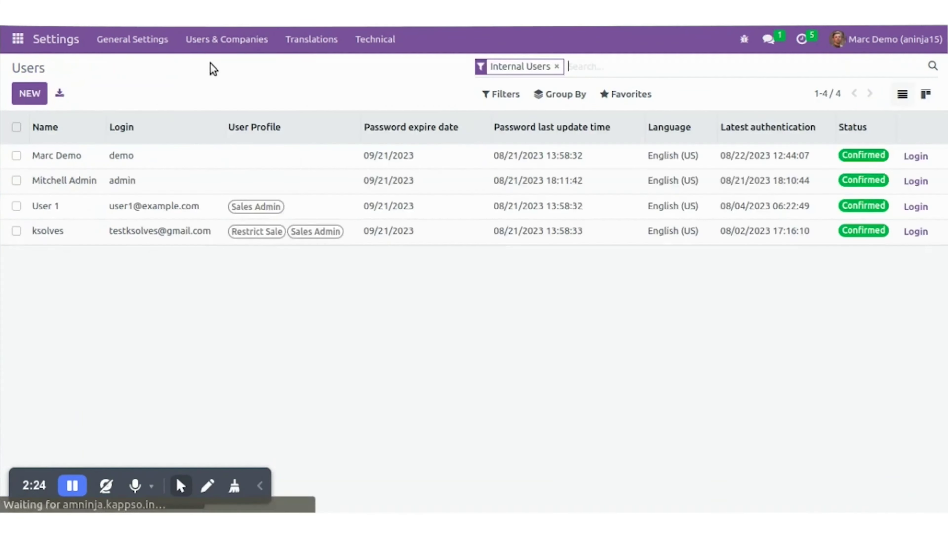
left_click(88, 213)
scroll(324, 308, "down", 5)
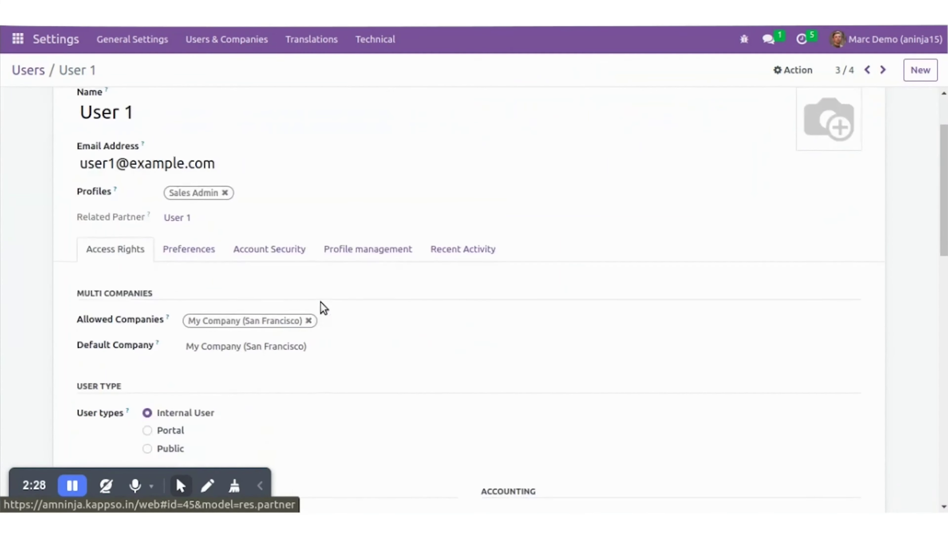
scroll(194, 329, "down", 5)
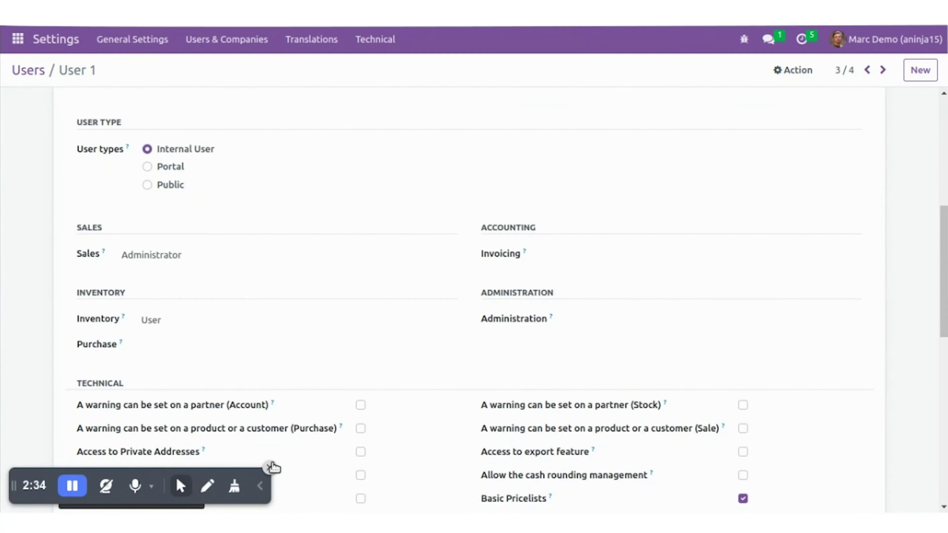
left_click(270, 467)
scroll(283, 305, "down", 10)
scroll(284, 311, "up", 20)
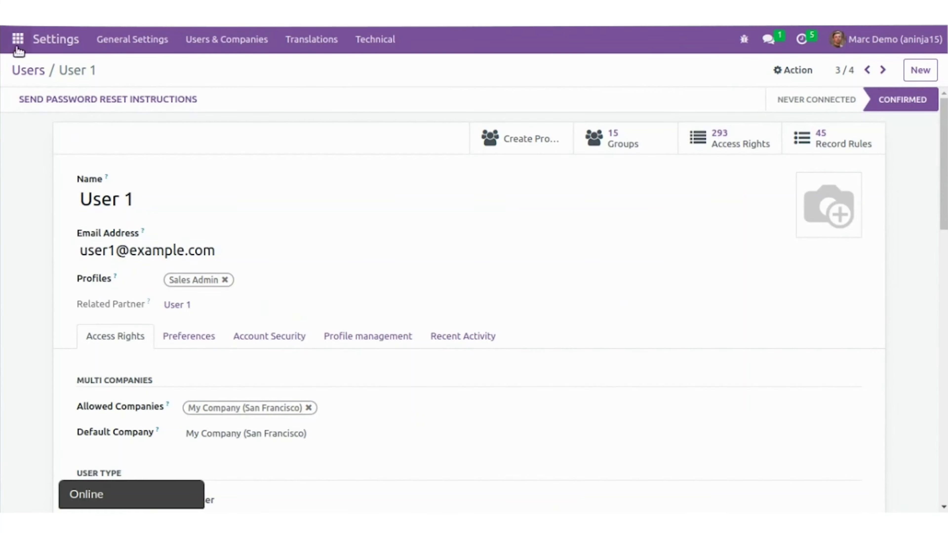
Go back to the users list and inspect the other Sales Admin user's record
left_click(28, 70)
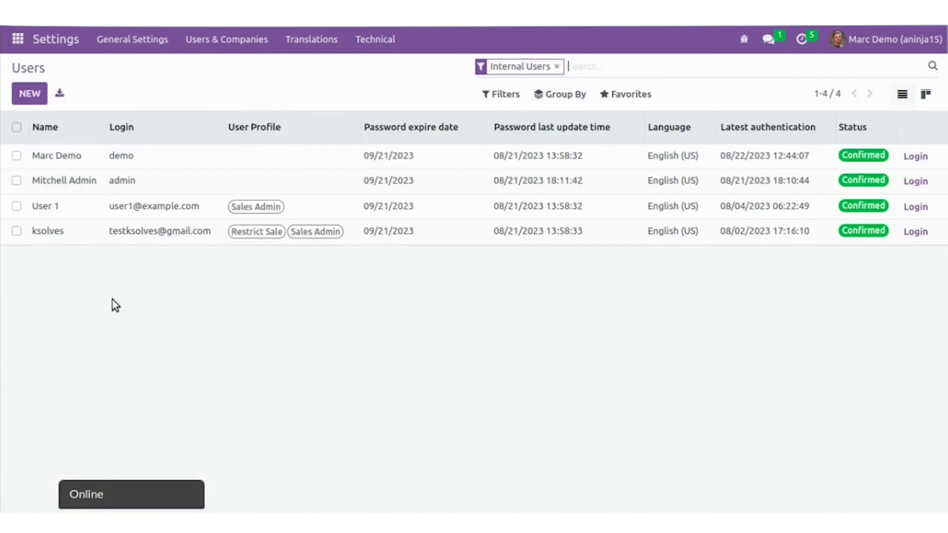
left_click(123, 230)
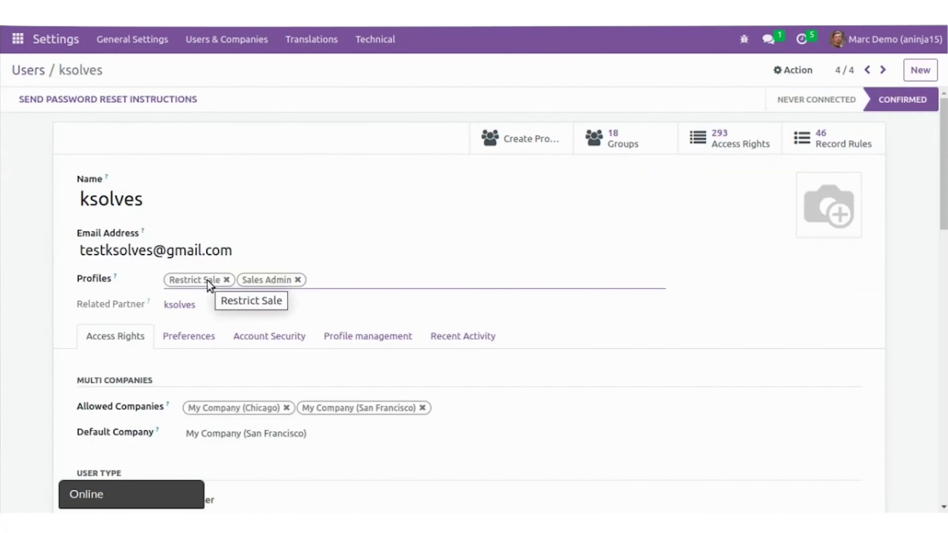
scroll(400, 359, "down", 6)
scroll(404, 367, "up", 6)
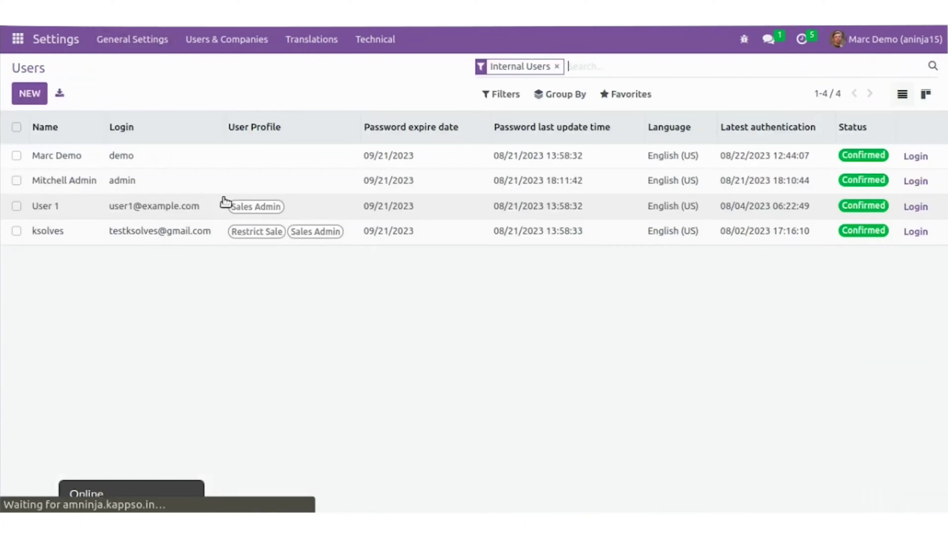
Create a new user named 'Demo User' and fill in its login e-mail
left_click(30, 96)
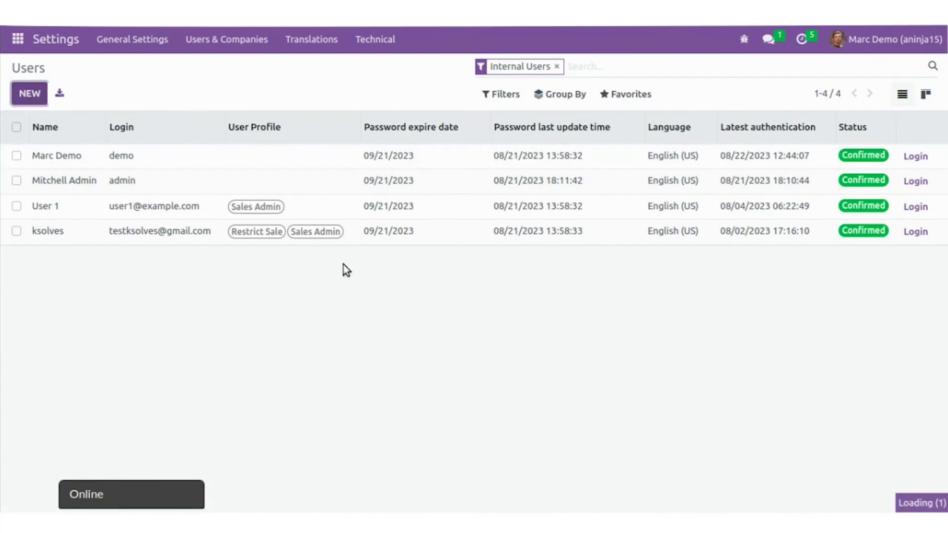
type("Demo")
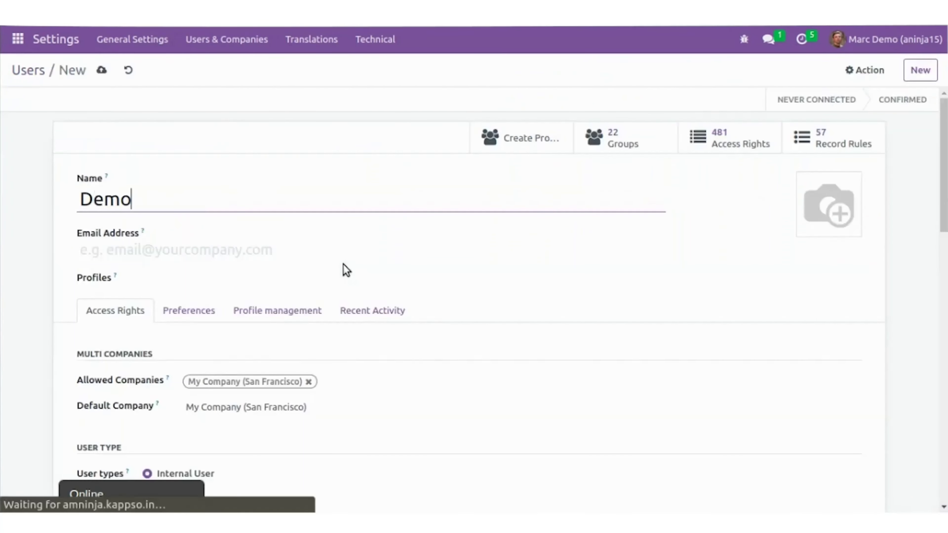
type(" User")
left_click(279, 252)
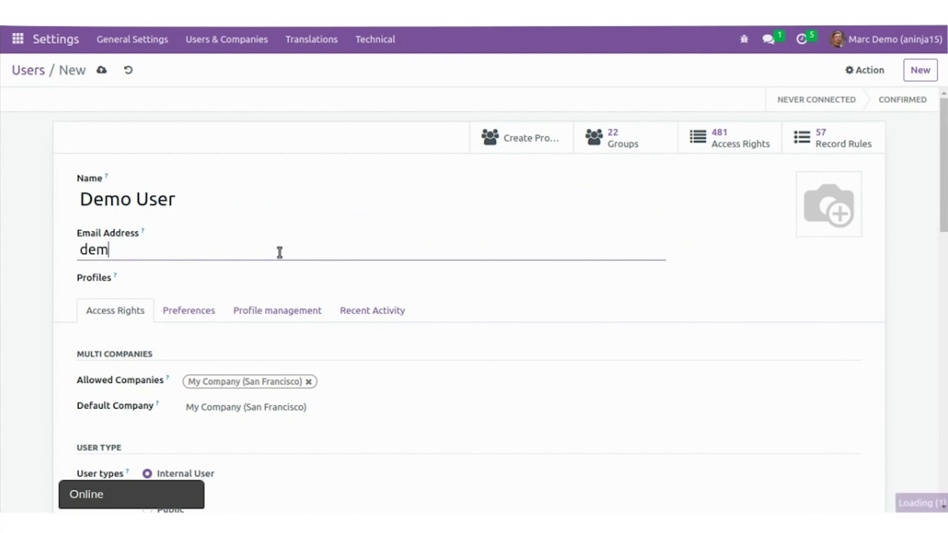
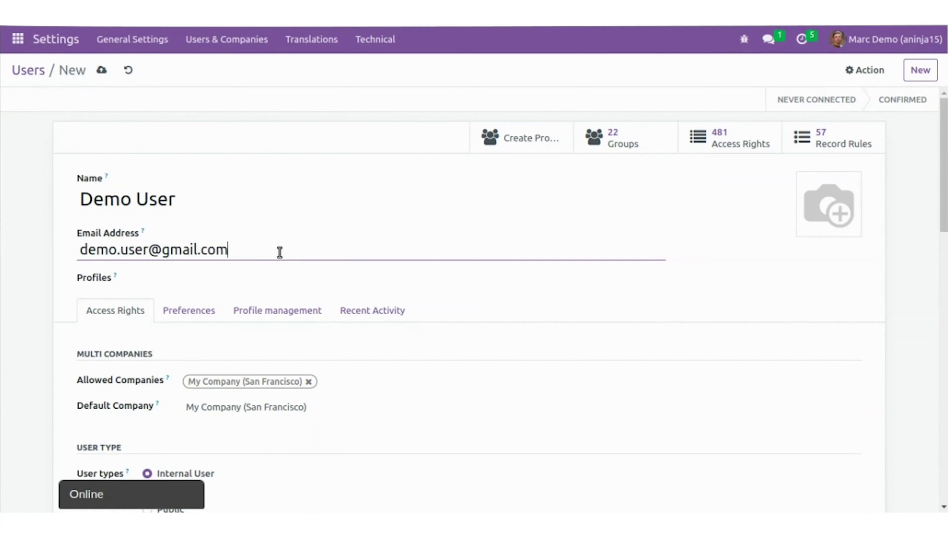
Assign the Sales Admin profile to Demo User and save the record
scroll(351, 334, "down", 5)
scroll(246, 336, "up", 5)
left_click(208, 278)
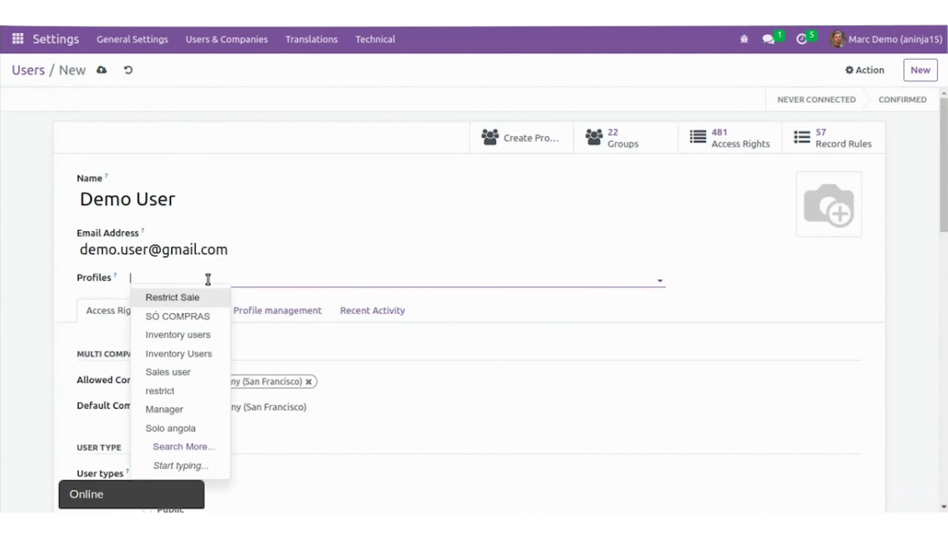
type("sales ad")
key("Return")
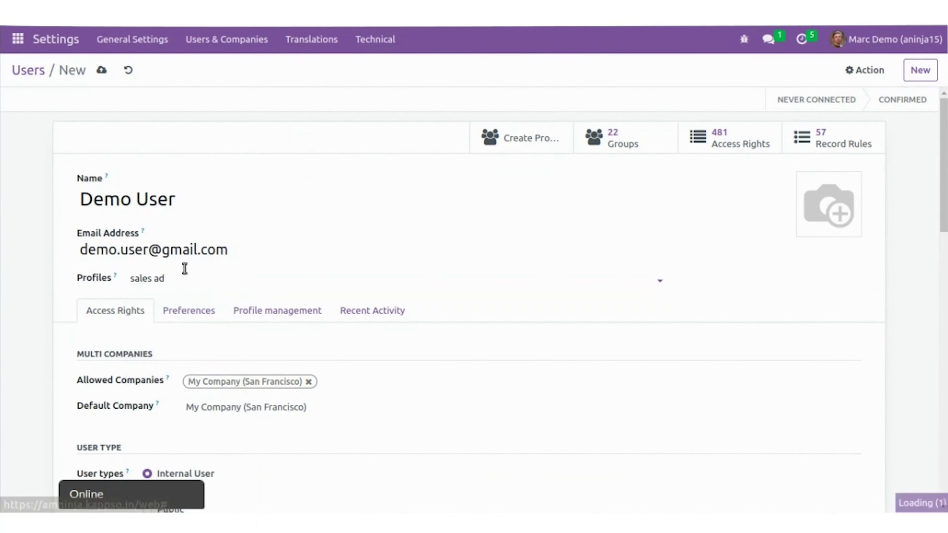
left_click(104, 69)
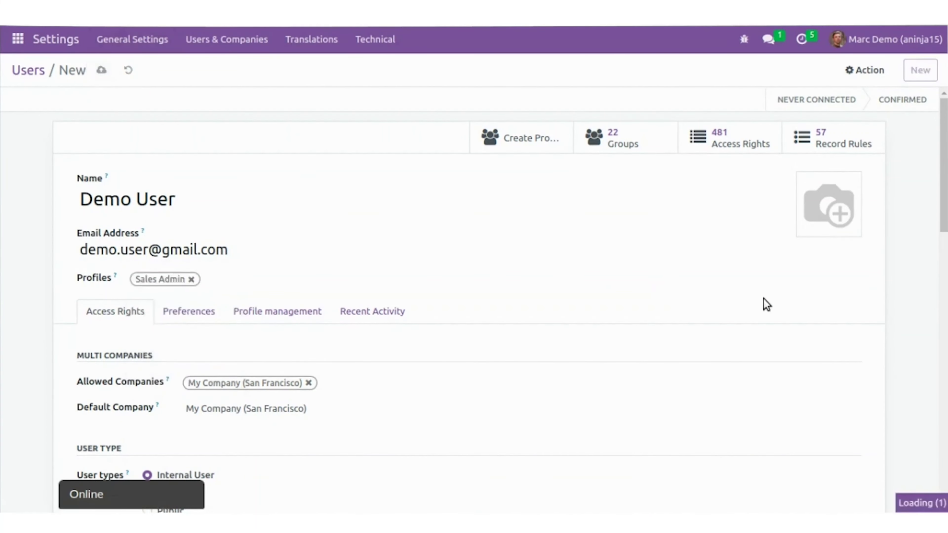
Review the saved access rights, then set a new password for Demo User
scroll(399, 381, "down", 7)
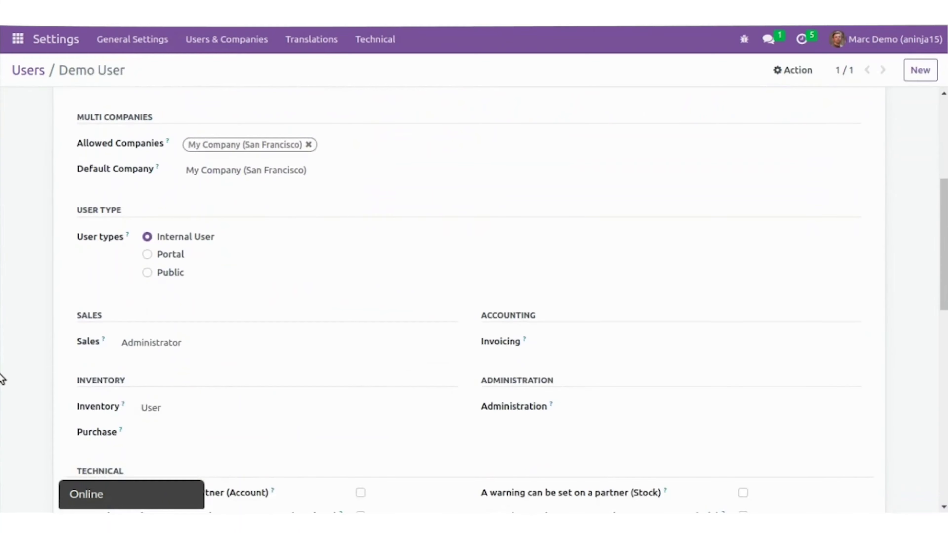
scroll(150, 225, "up", 7)
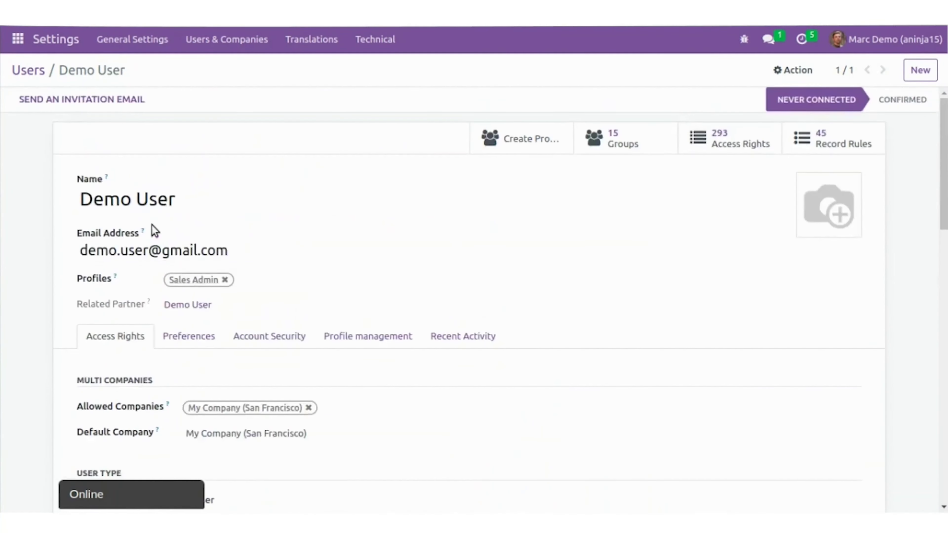
scroll(260, 338, "down", 9)
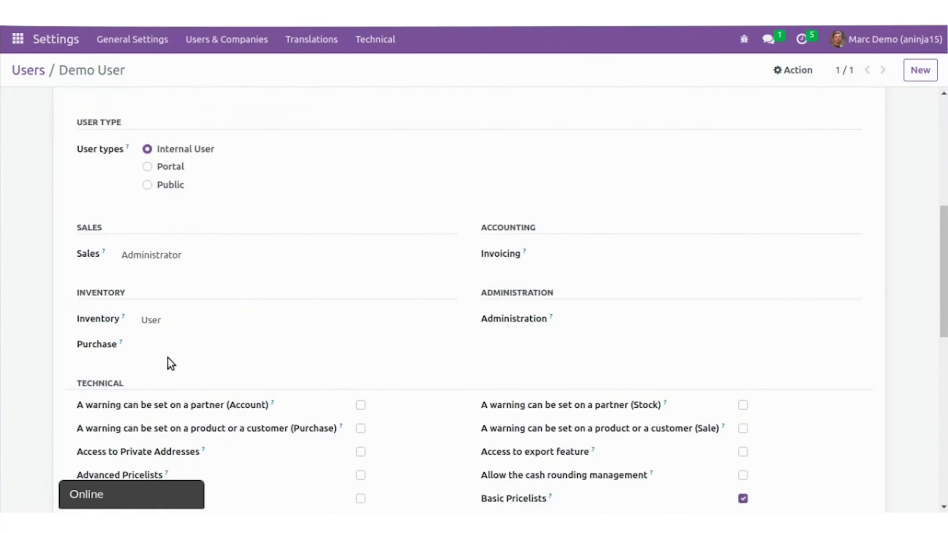
scroll(171, 364, "up", 2)
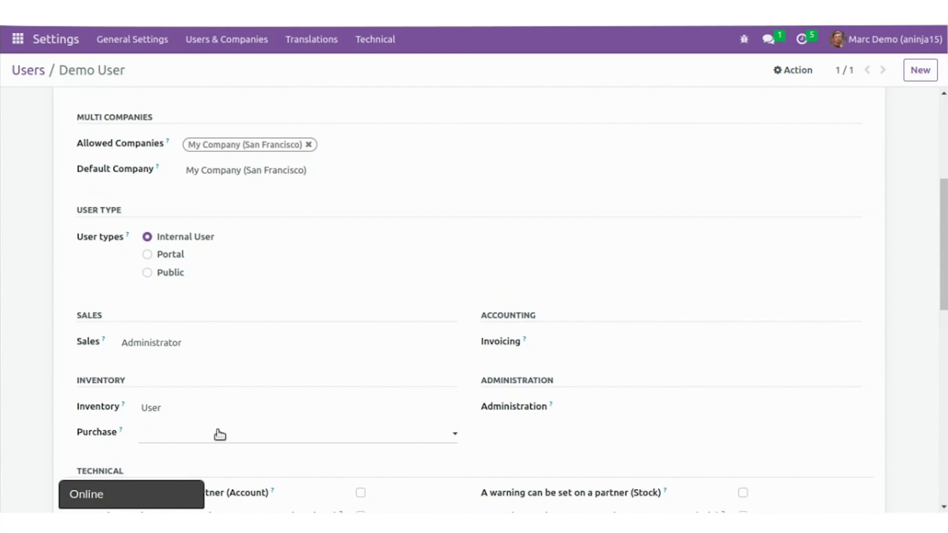
scroll(161, 389, "up", 6)
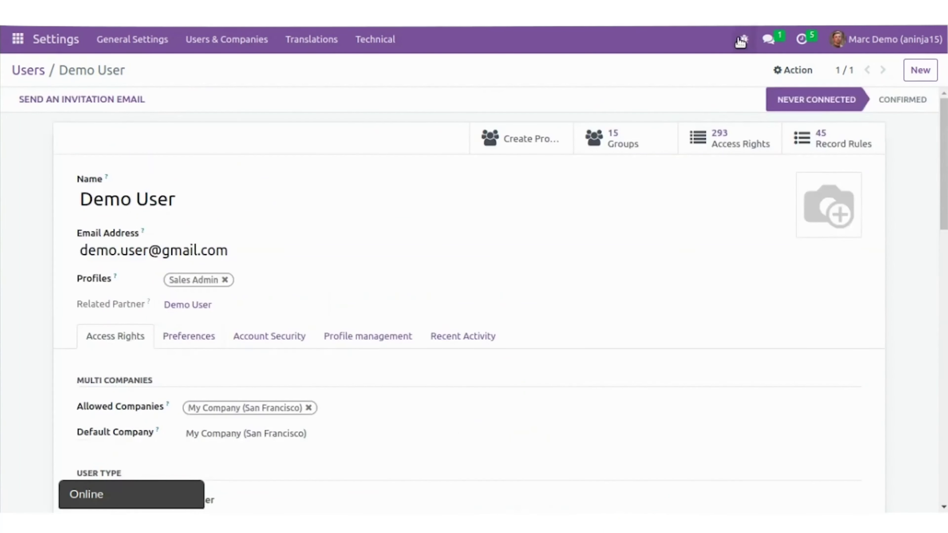
left_click(810, 70)
left_click(797, 152)
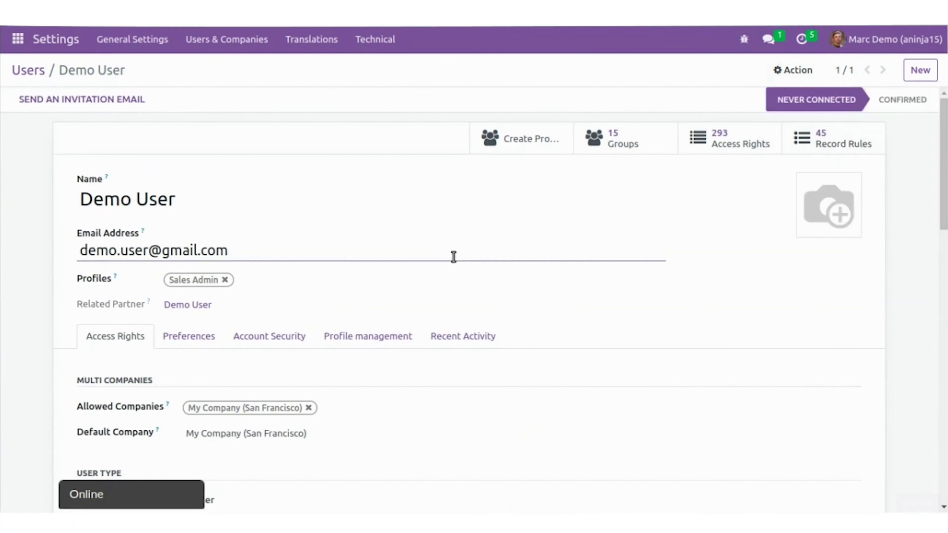
left_click(541, 137)
type("1234")
left_click(183, 273)
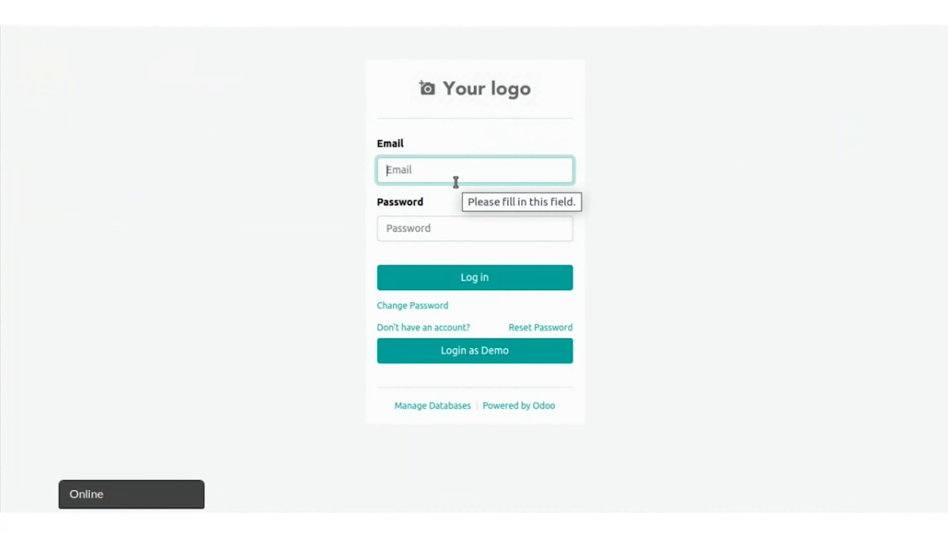
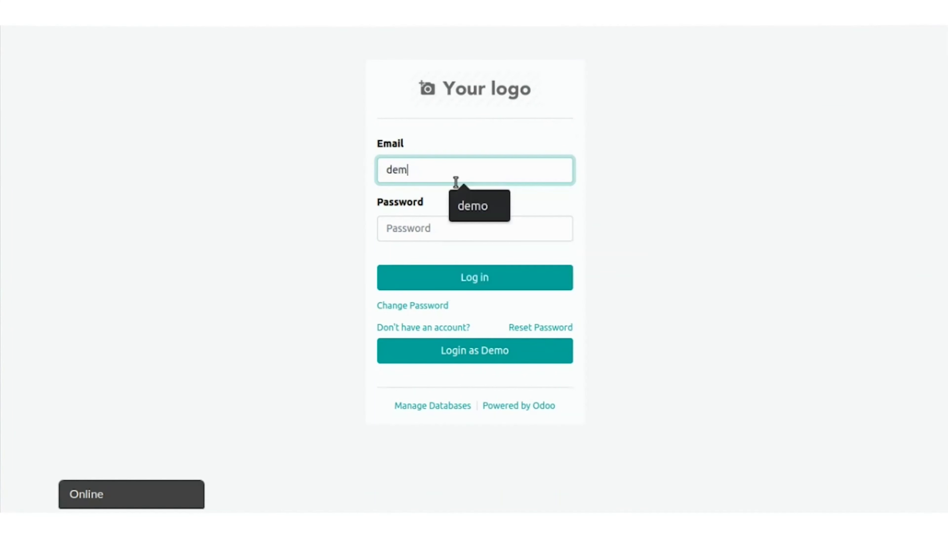
Log in as Demo User with its e-mail and new password
key("Tab")
type("123")
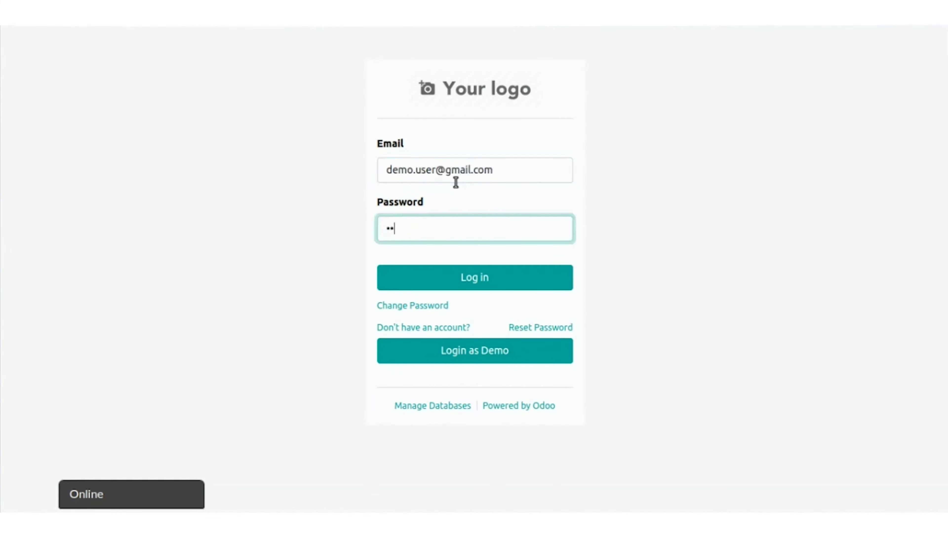
key("Return")
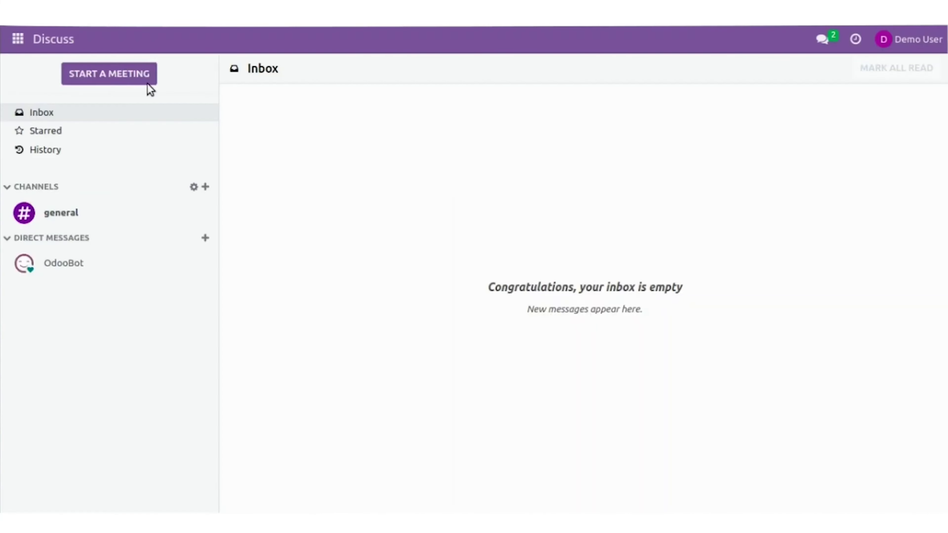
Open the Sales app and look at its Configuration menu
left_click(18, 39)
left_click(28, 144)
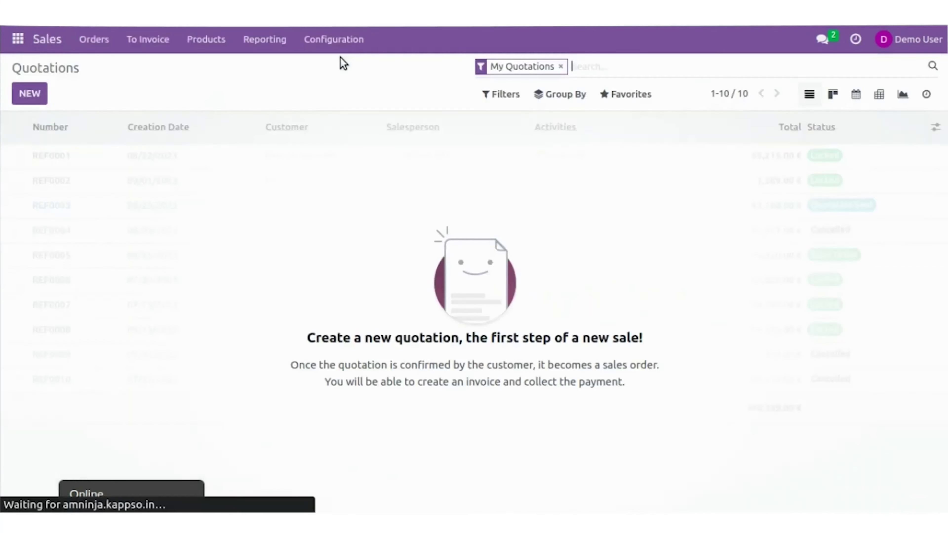
left_click(316, 36)
Open the Inventory app as Demo User
left_click(18, 39)
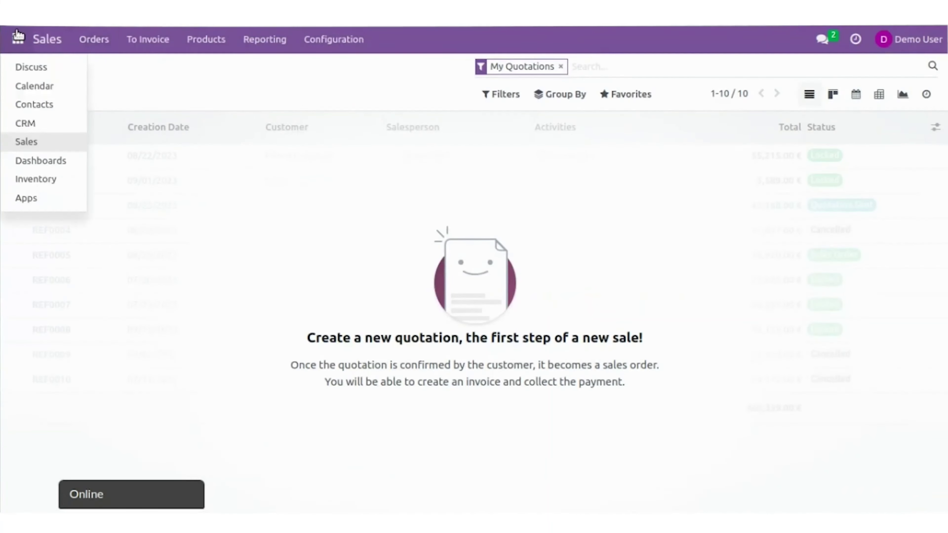
left_click(36, 180)
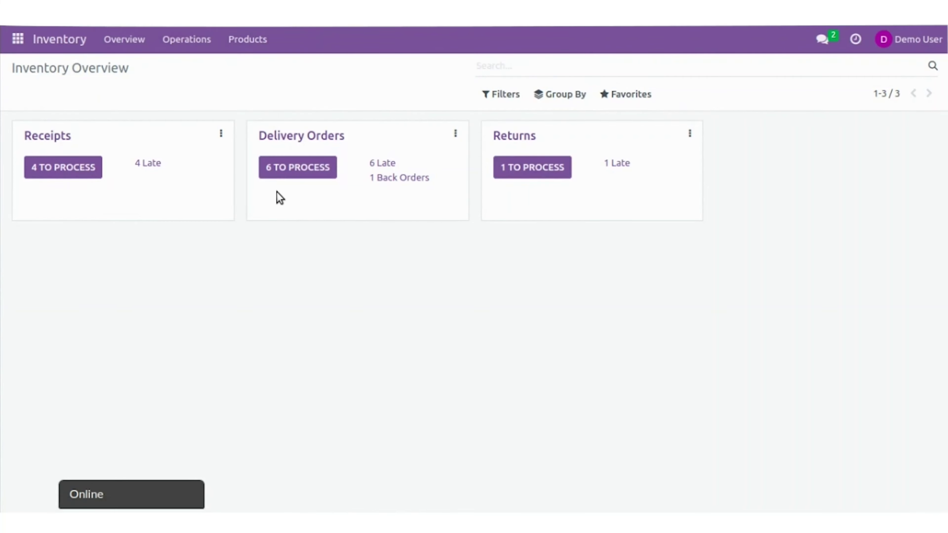
key("super")
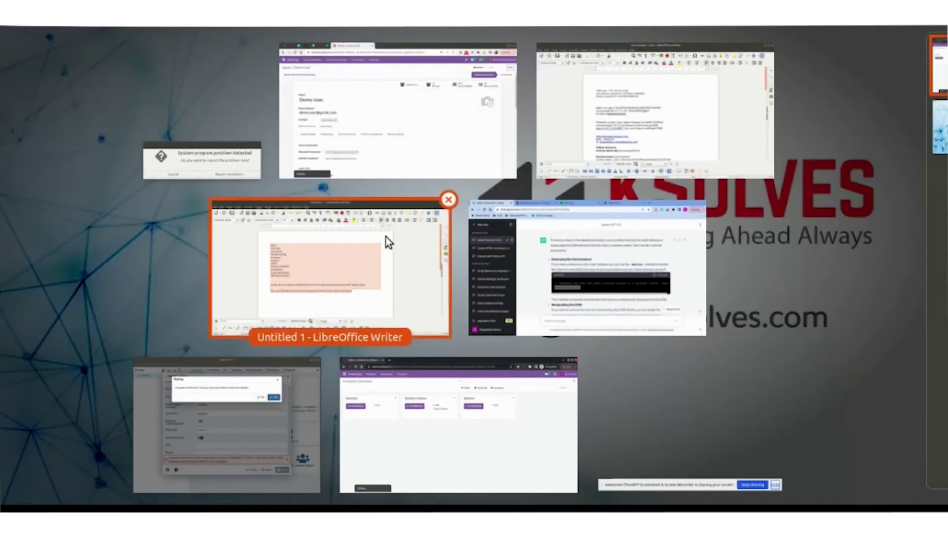
Leave the Activities overview and return to the Odoo Inventory Overview
key("Tab")
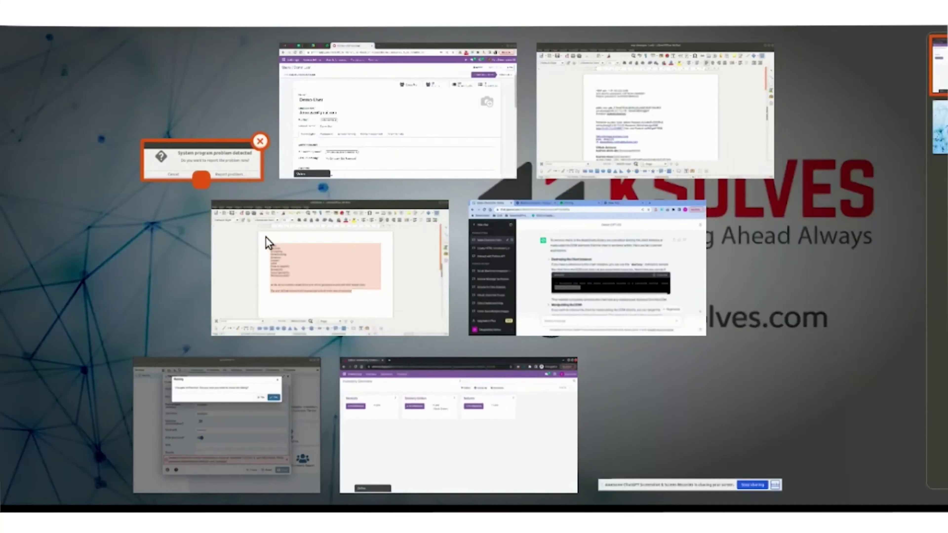
key("Escape")
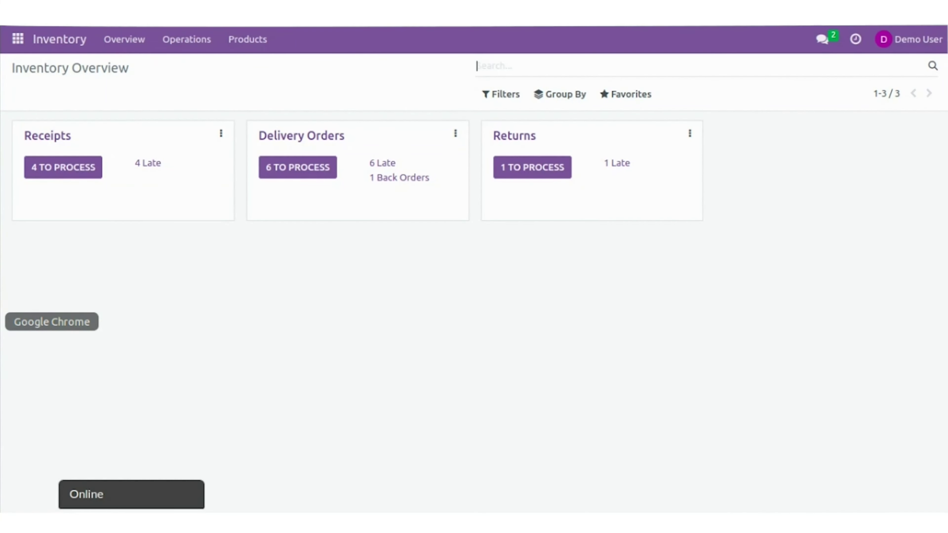
Switch to the administrator's Odoo browser window and open Users & Companies > Profile Management
left_click(8, 322)
left_click(99, 186)
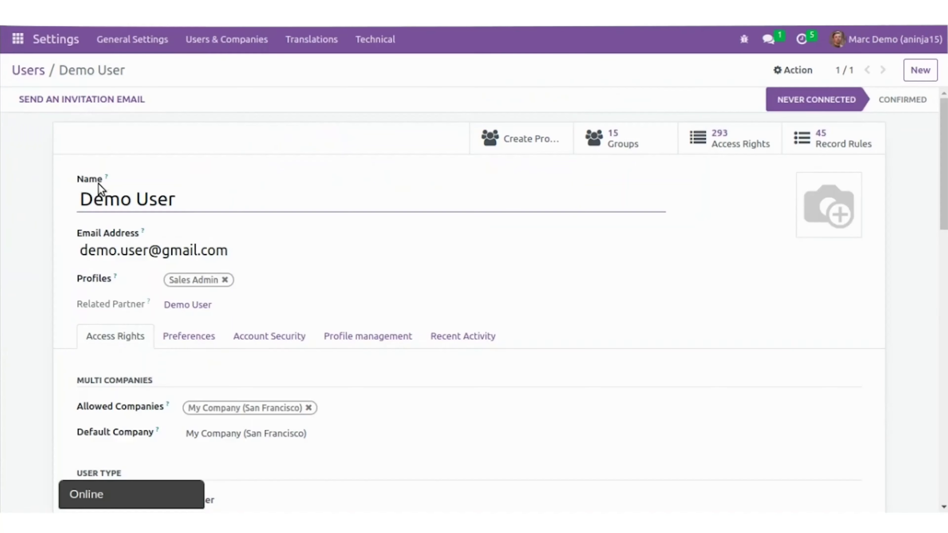
left_click(213, 40)
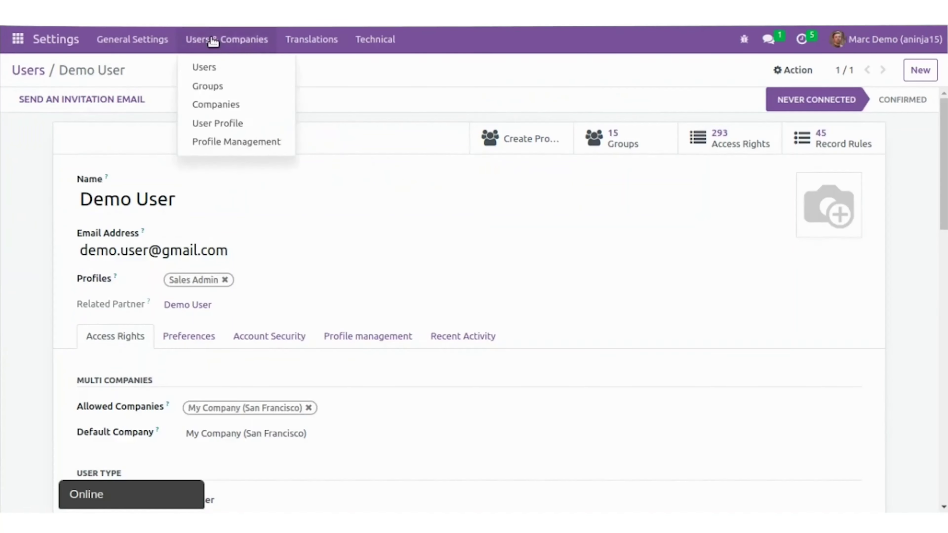
left_click(224, 150)
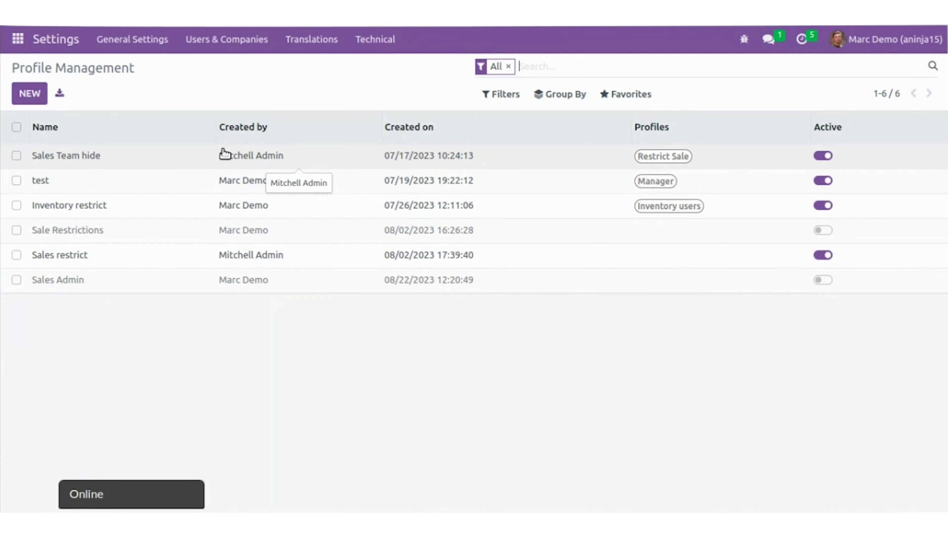
Create a new profile record and enter the name 'Sales Admin'
left_click(28, 94)
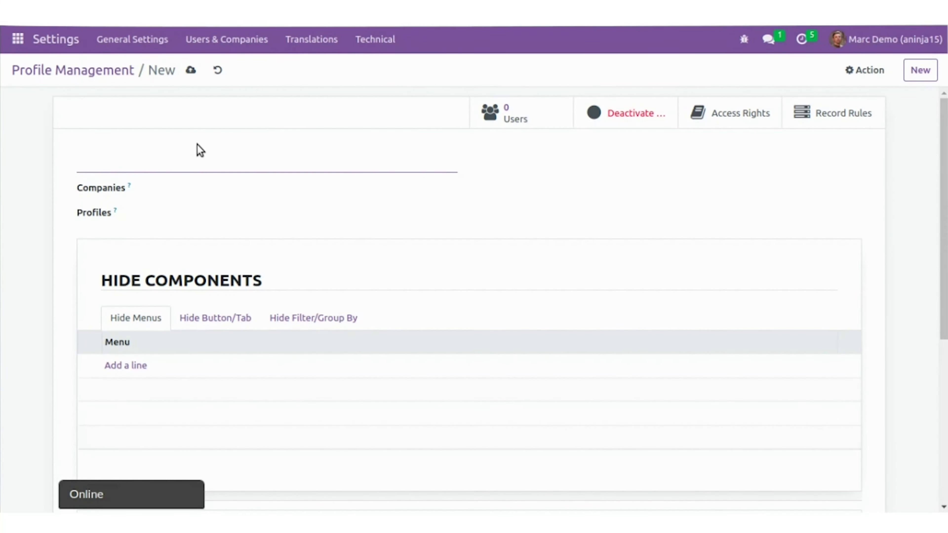
type("Sale A")
key("BackSpace")
type("s Amin")
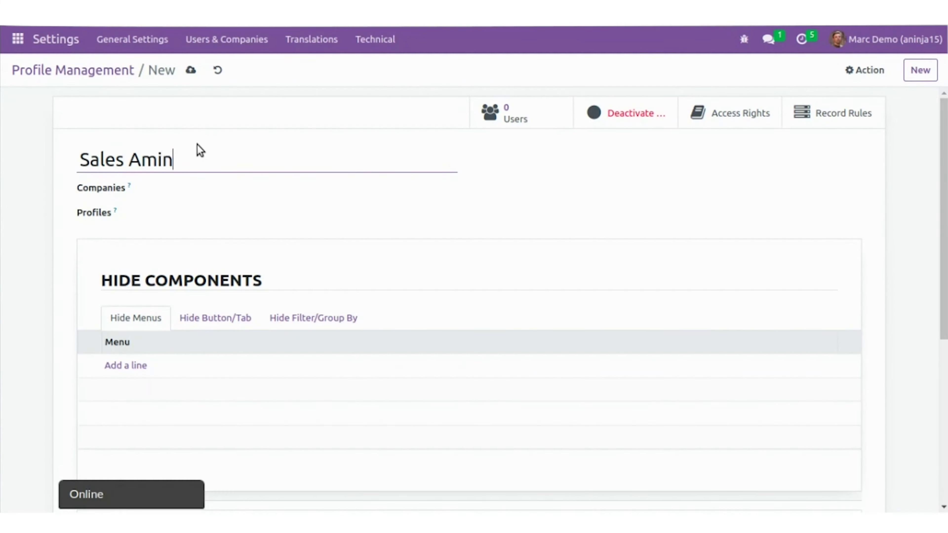
key("BackSpace")
key("BackSpace")
key("BackSpace")
type("dmin")
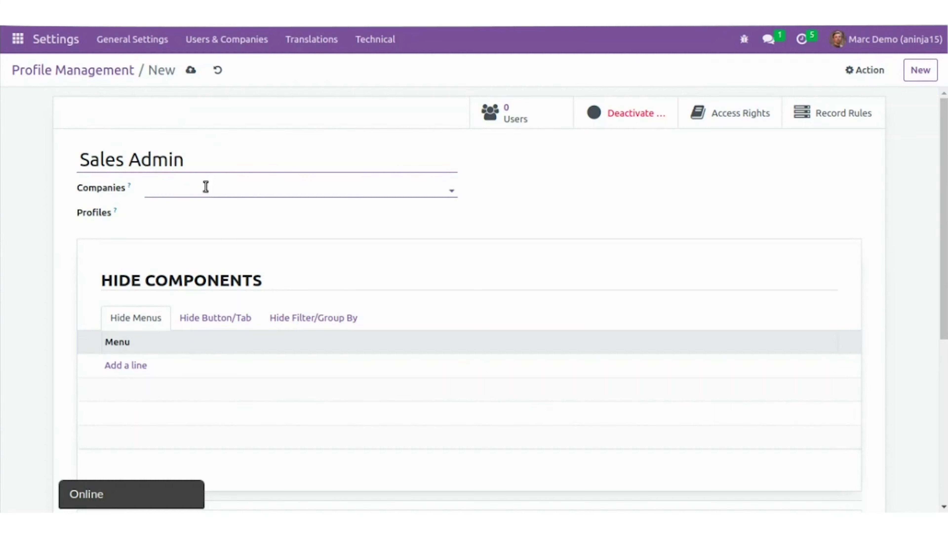
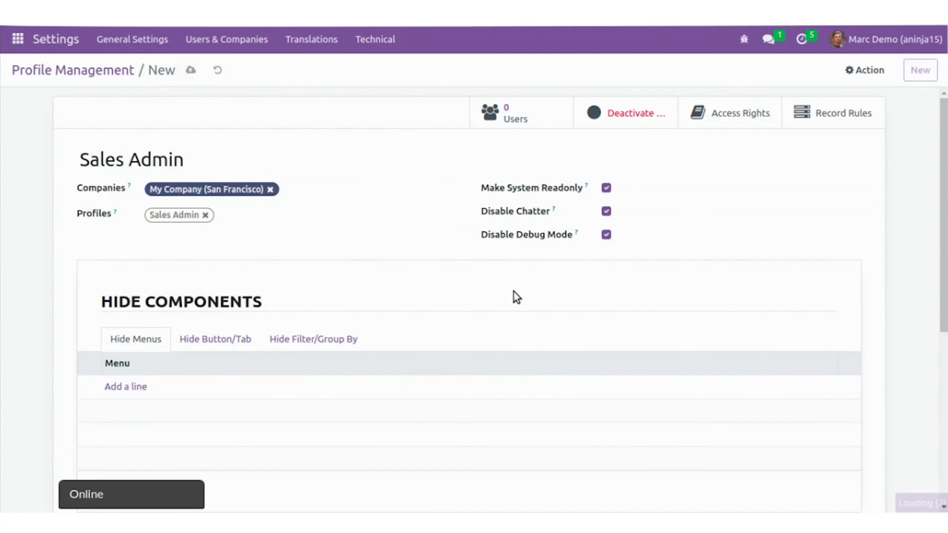
In the Demo User's browser window, open the Sales app
left_click(9, 321)
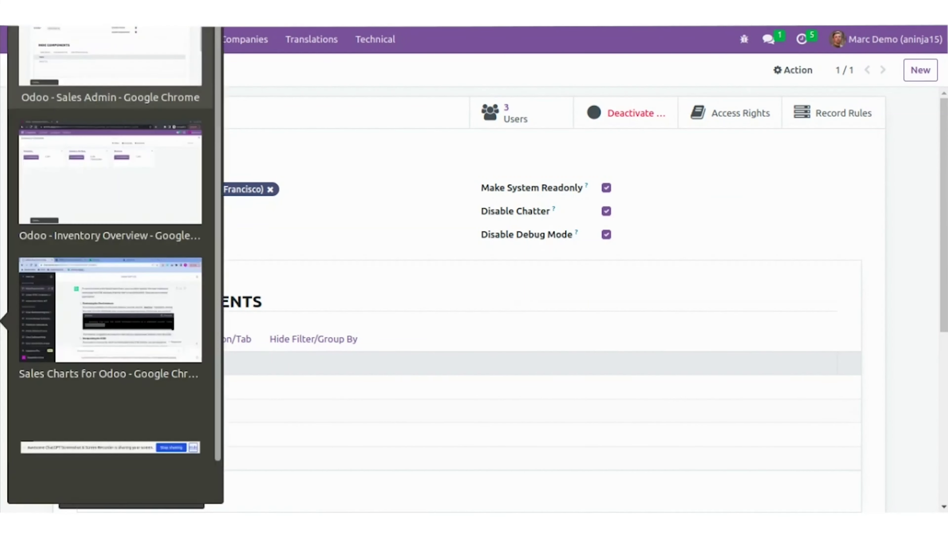
left_click(40, 196)
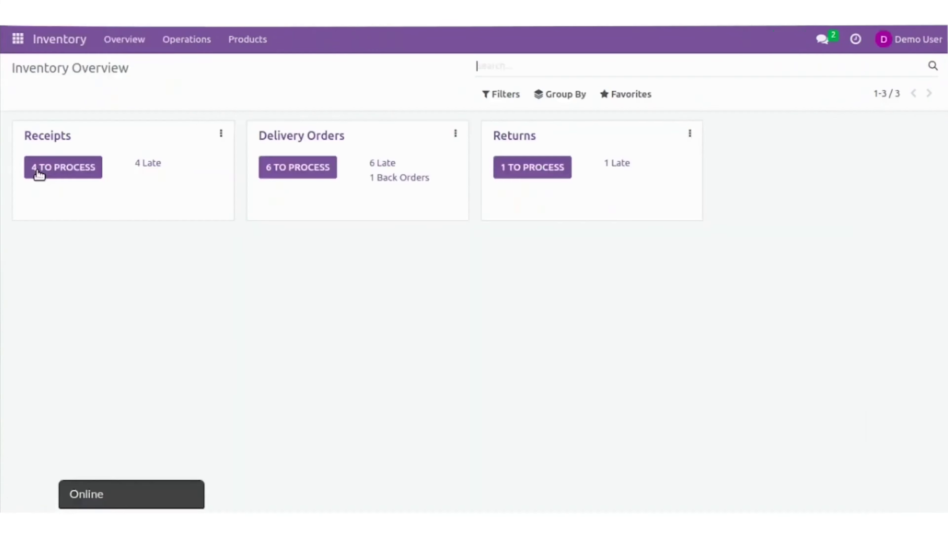
left_click(18, 40)
left_click(29, 140)
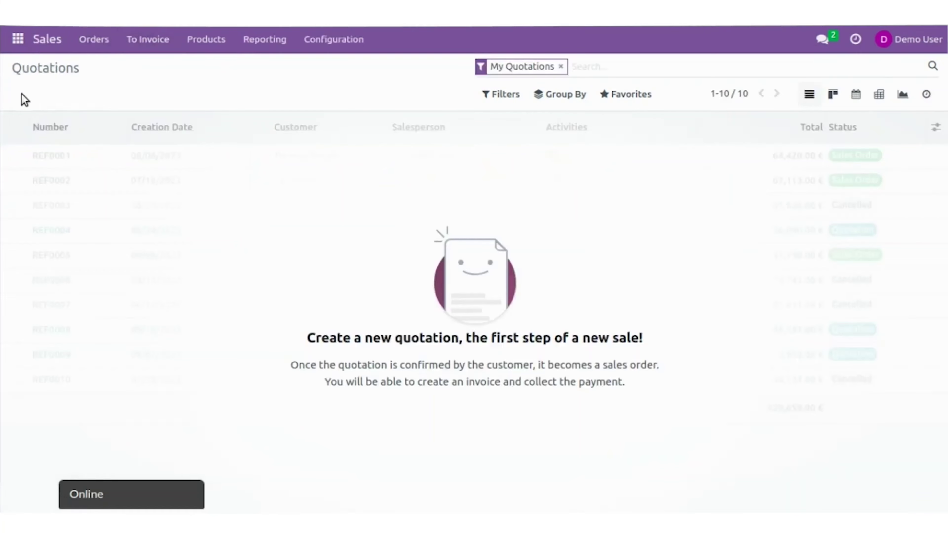
Clear My Quotations, open order S00024 and view its Cabinet with Doors line
left_click(561, 67)
left_click(315, 157)
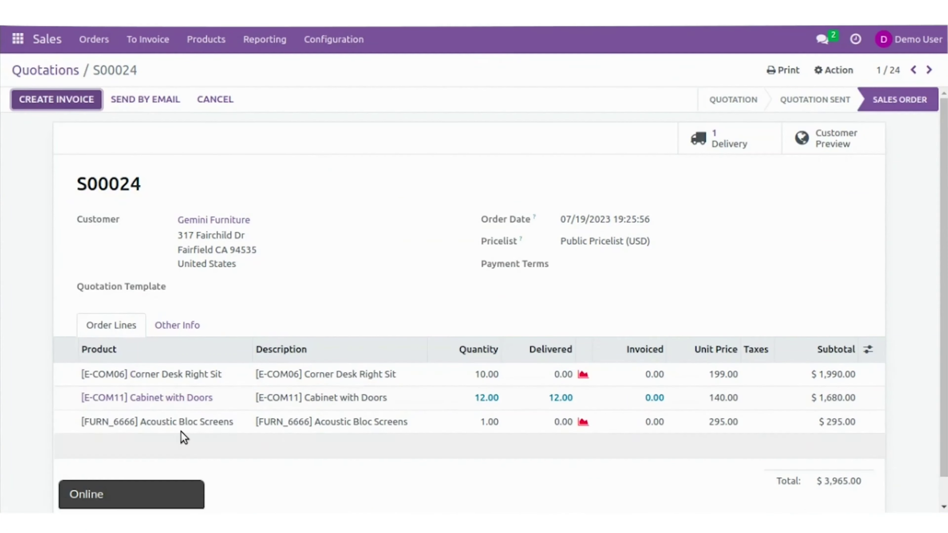
left_click(232, 398)
left_click(156, 309)
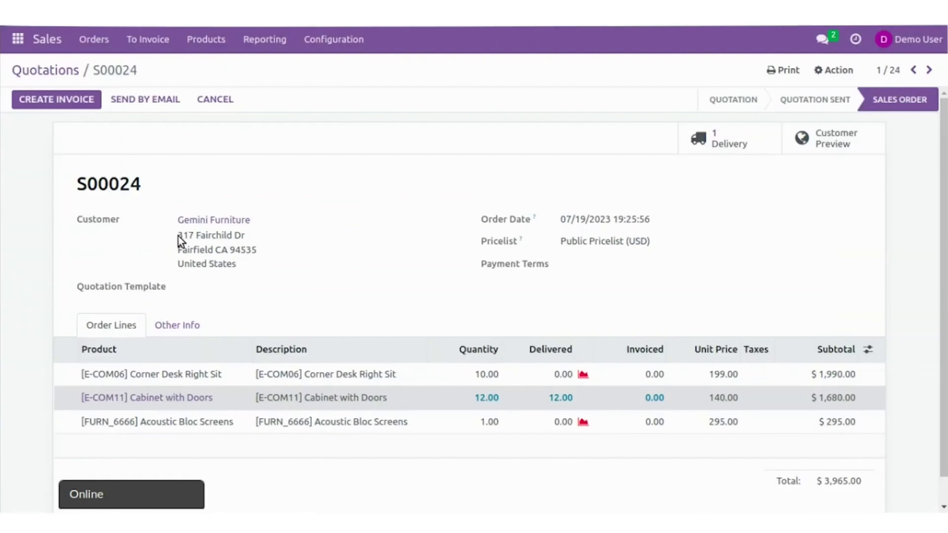
Return to the Sales Admin profile window
left_click_drag(273, 259, 323, 275)
left_click(328, 268)
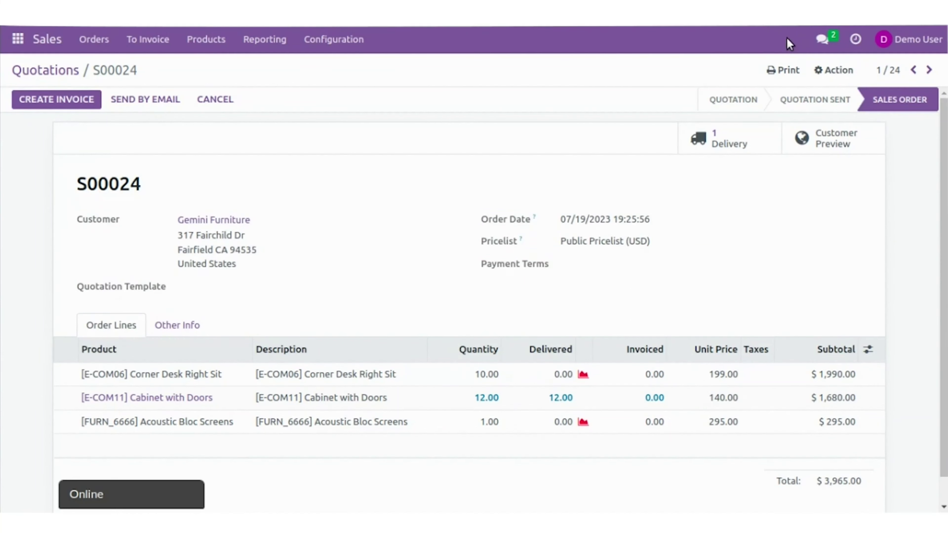
scroll(410, 374, "down", 1)
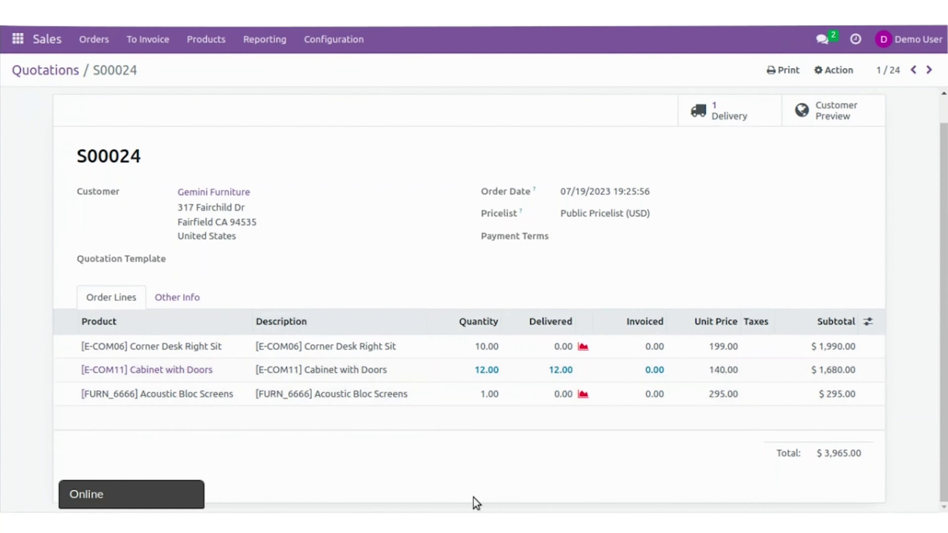
mouse_move(1, 354)
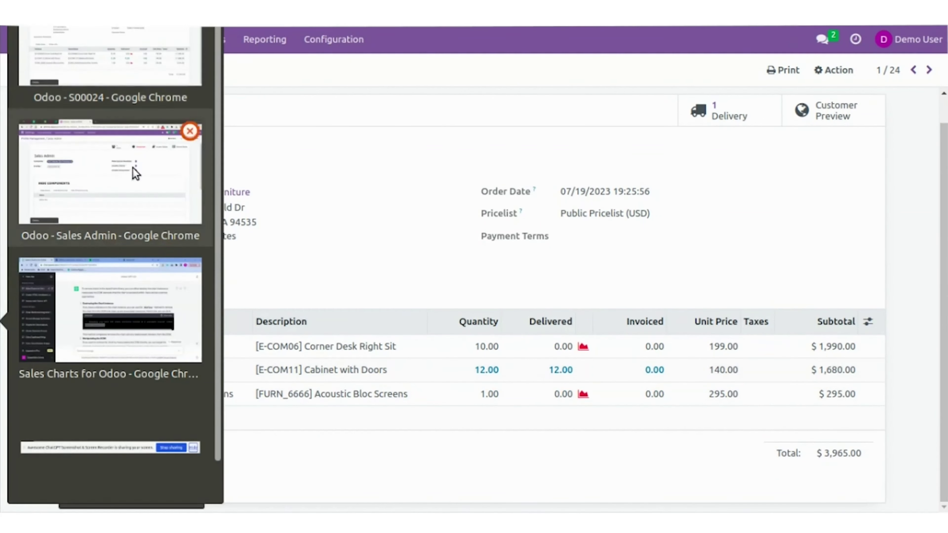
left_click(133, 170)
Turn off Make System Readonly, Disable Chatter and Disable Debug Mode for the profile
left_click(607, 188)
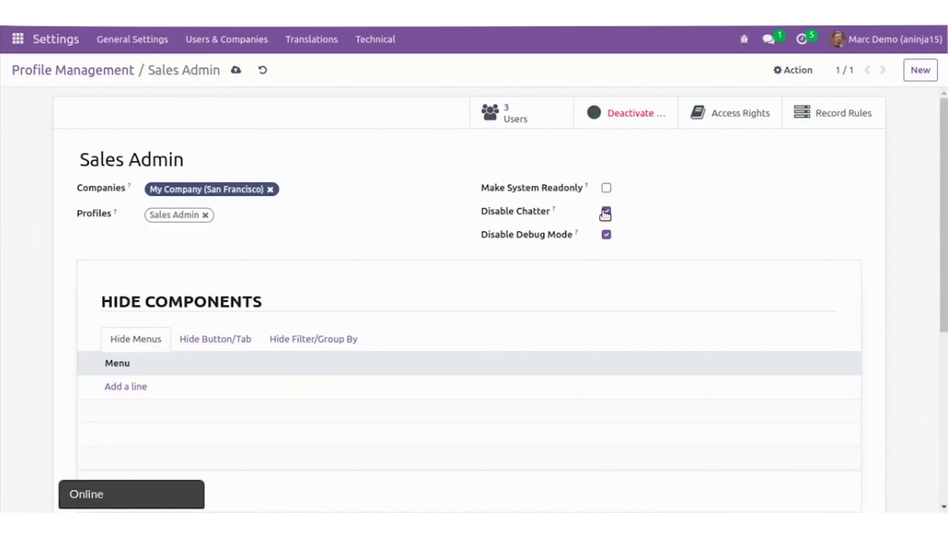
left_click(606, 211)
left_click(607, 235)
Hide the CRM and Sales 'Sales Teams' menus and the Sales/Configuration/Sales Orders menu
left_click(126, 388)
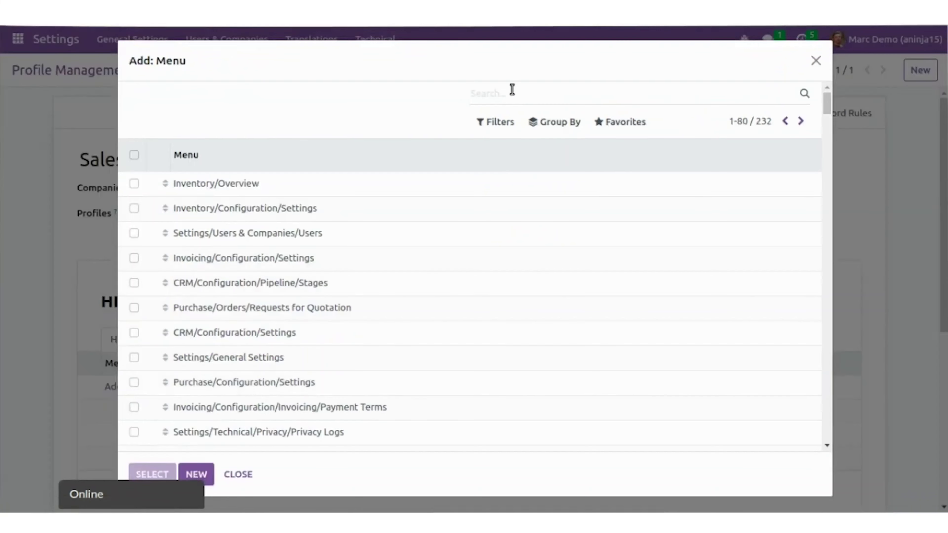
type("sales")
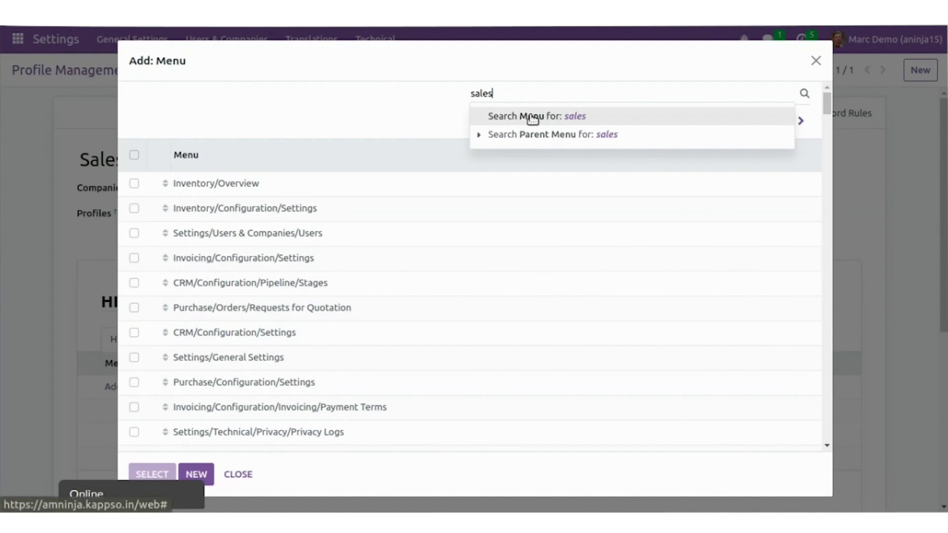
left_click(533, 116)
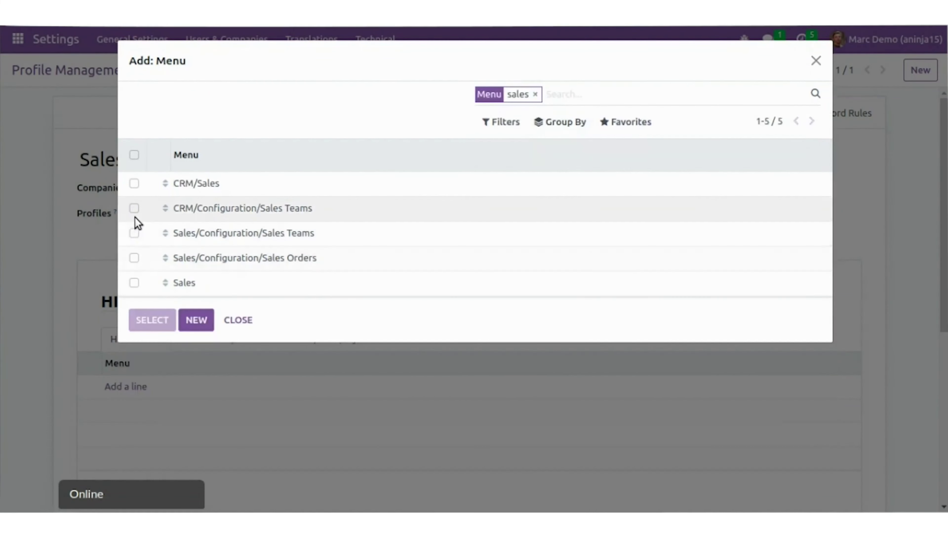
left_click(134, 209)
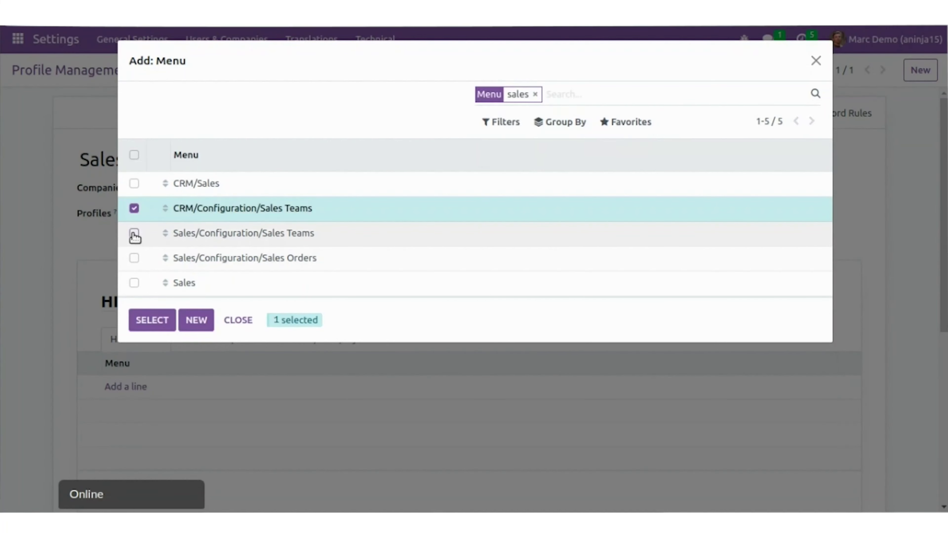
left_click(134, 234)
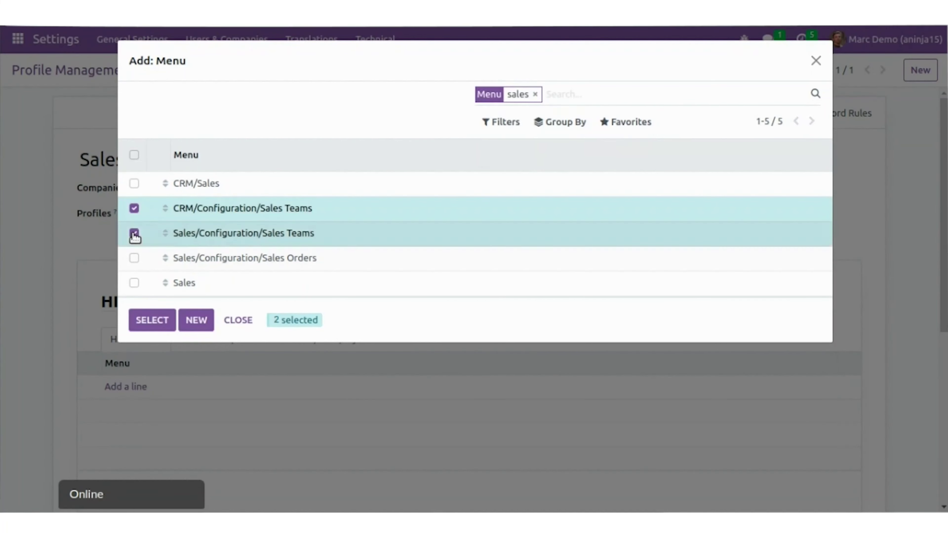
left_click(134, 258)
left_click(149, 320)
left_click(231, 339)
Add a Sales Order rule hiding the action_confirm button and the order_lines tab
scroll(231, 343, "down", 3)
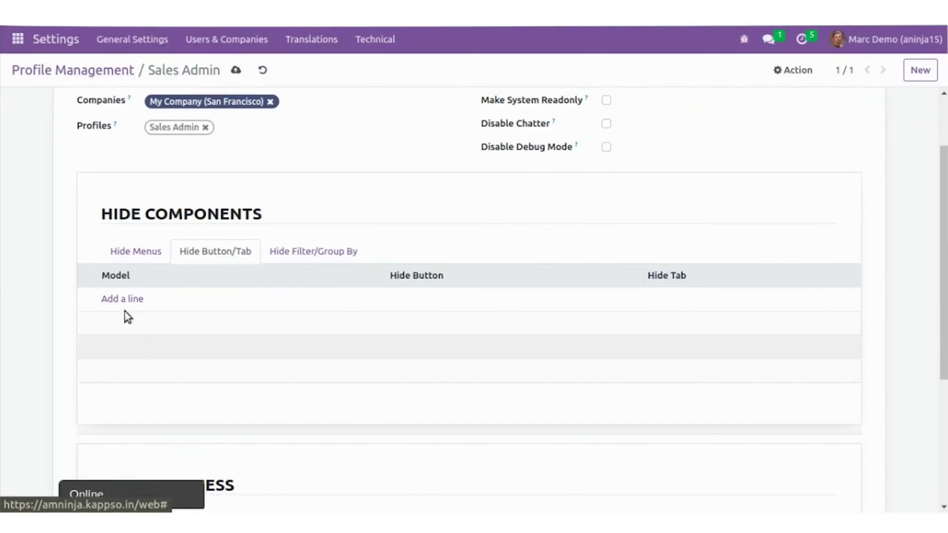
left_click(126, 299)
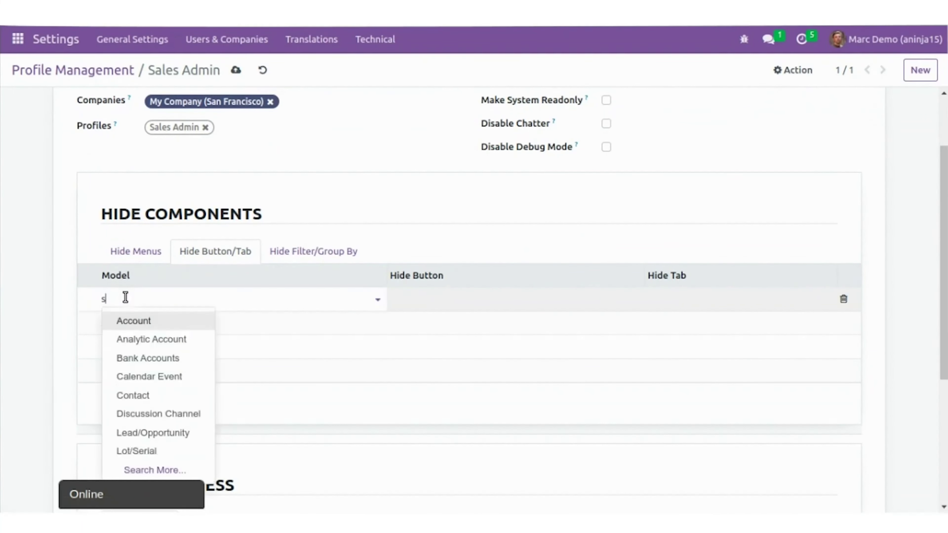
type("sale")
left_click(156, 320)
left_click(500, 295)
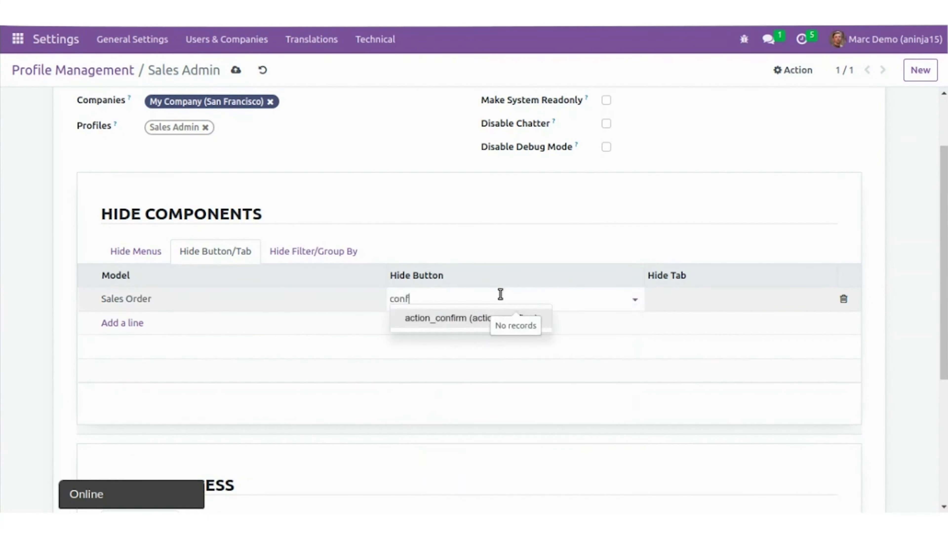
key("Tab")
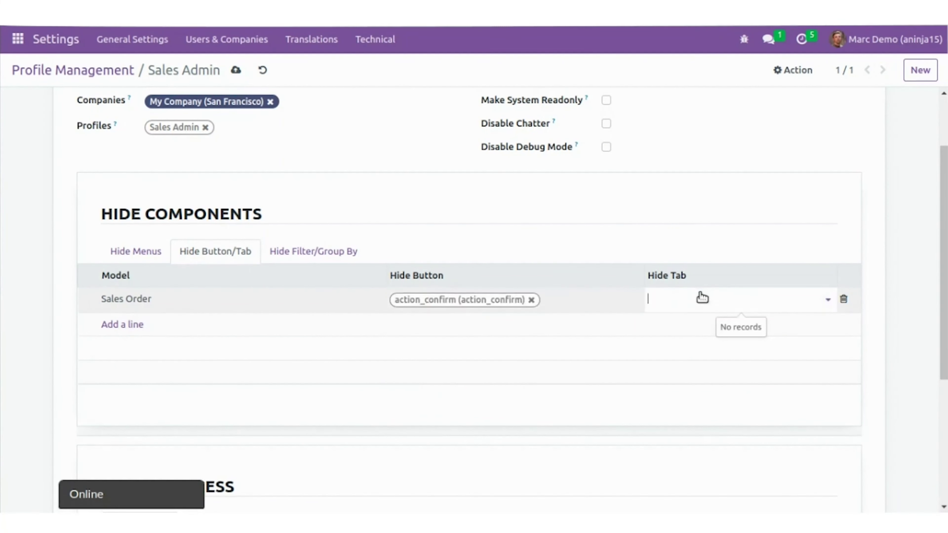
left_click(701, 299)
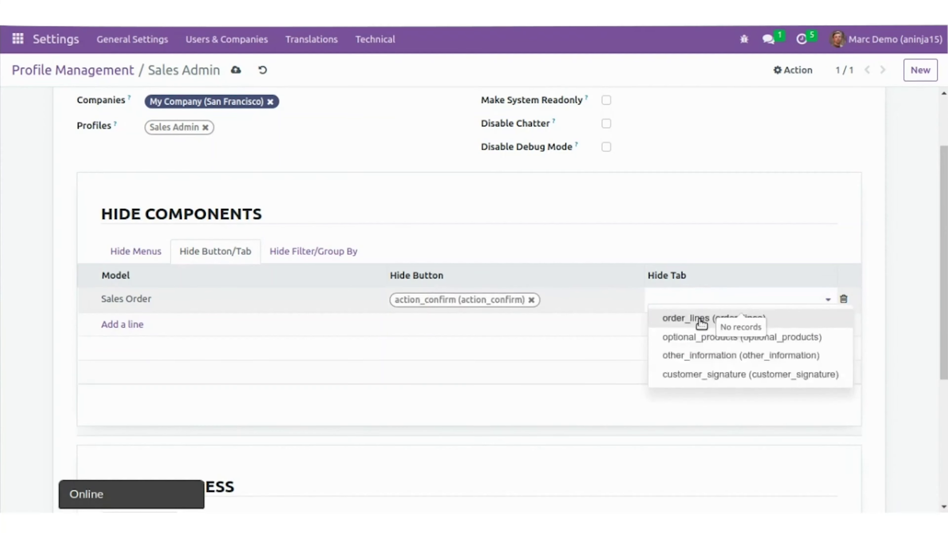
left_click(700, 320)
scroll(239, 307, "down", 3)
Add a Sales Order filter rule hiding the My Orders filter and Salesperson grouping
left_click(287, 162)
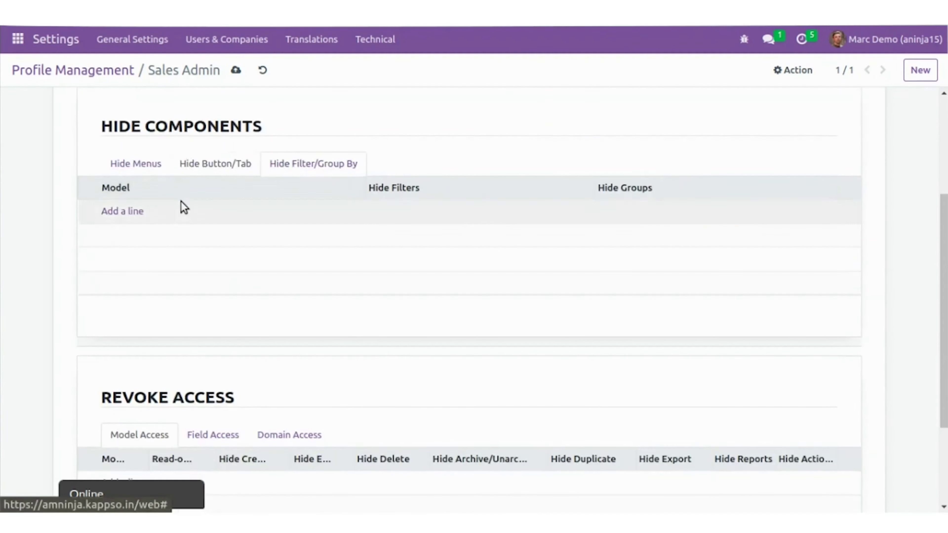
left_click(119, 212)
type("sales")
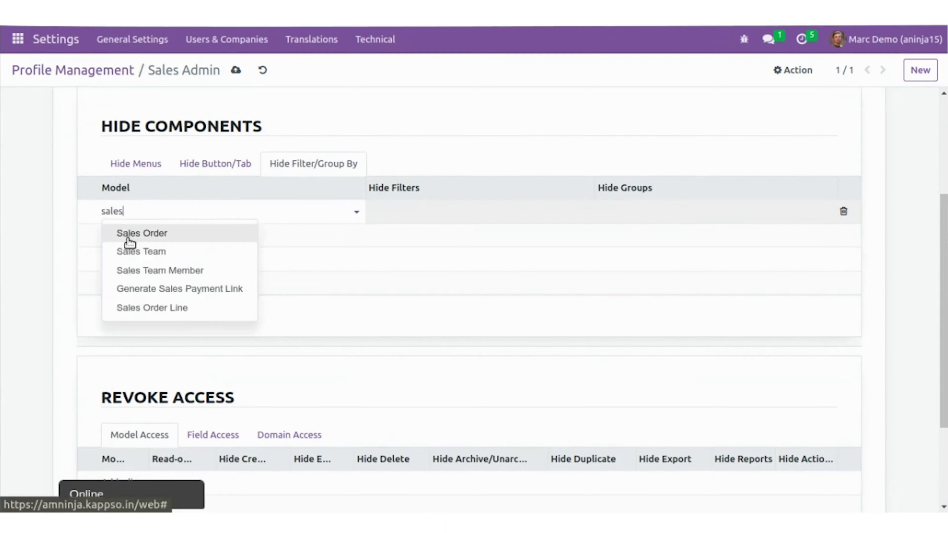
left_click(127, 235)
left_click(400, 228)
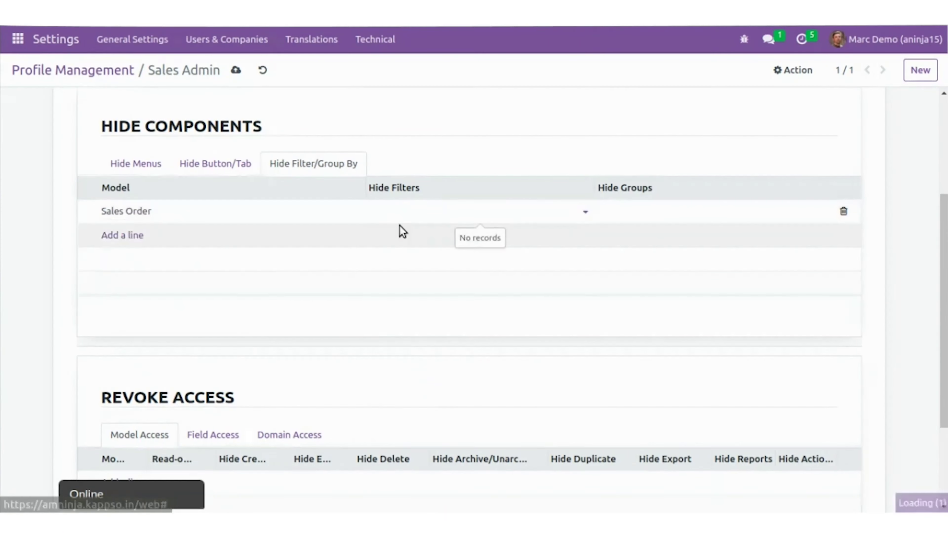
left_click(643, 203)
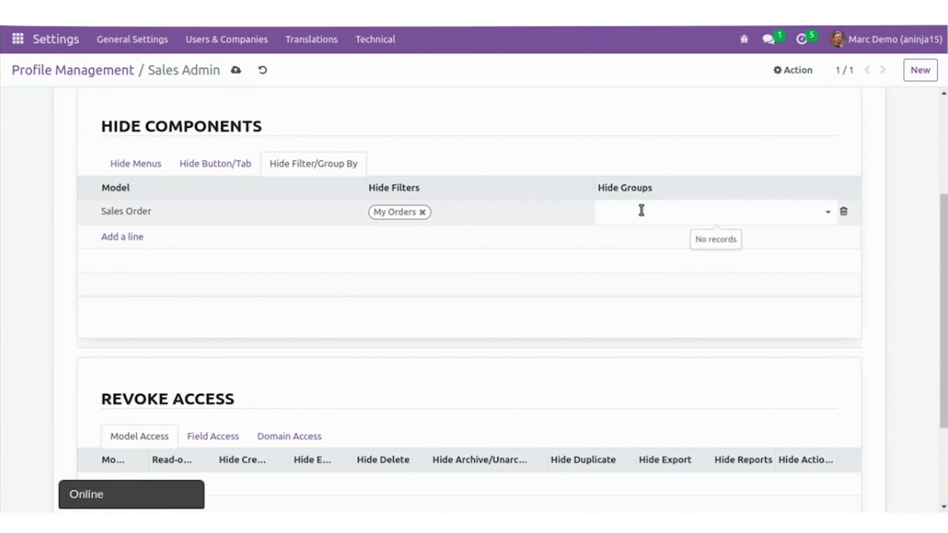
left_click(641, 211)
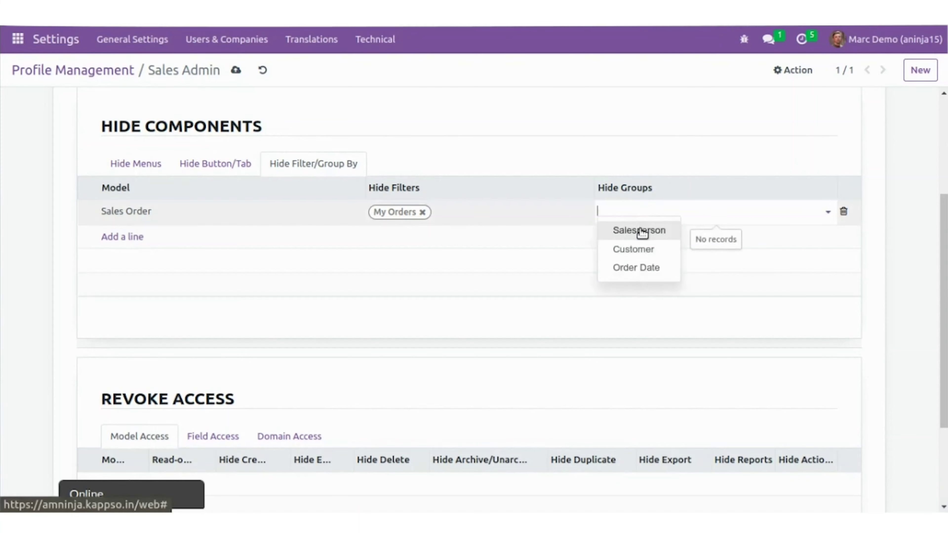
left_click(642, 231)
Review the hidden buttons, tabs and menus, then save the Sales Admin profile
scroll(286, 165, "up", 5)
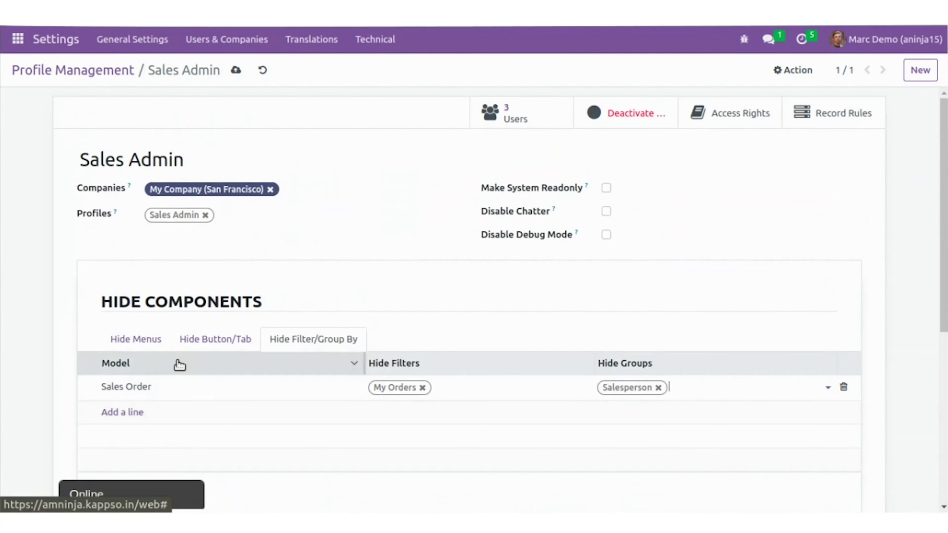
left_click(186, 342)
left_click(141, 341)
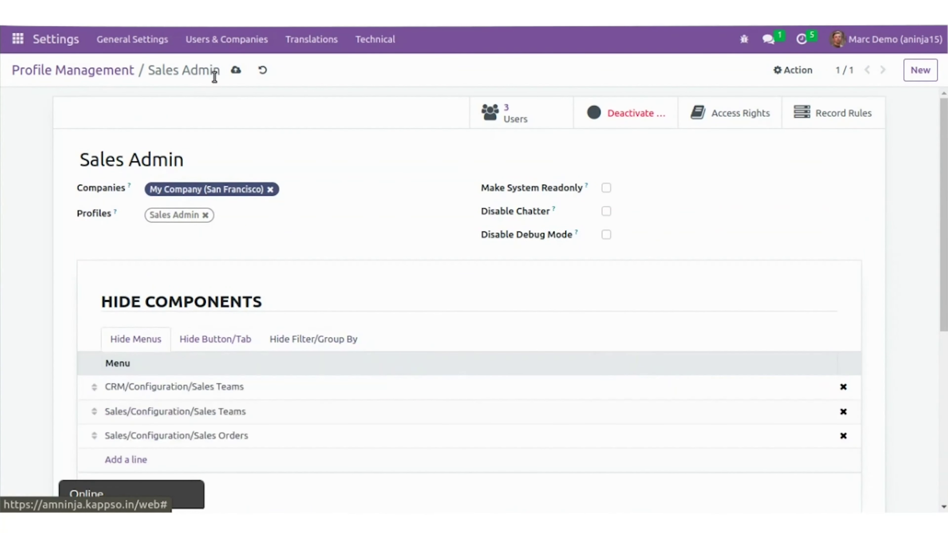
left_click(234, 71)
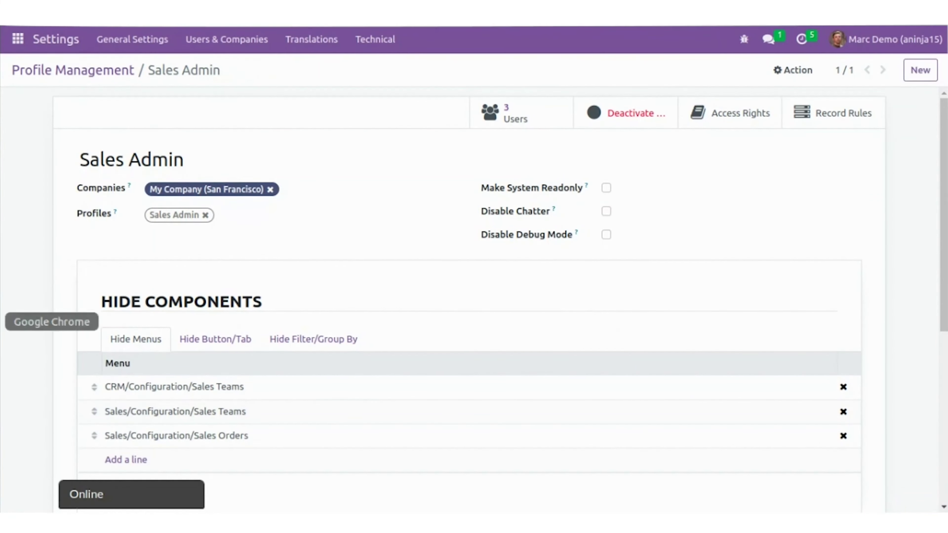
left_click(2, 321)
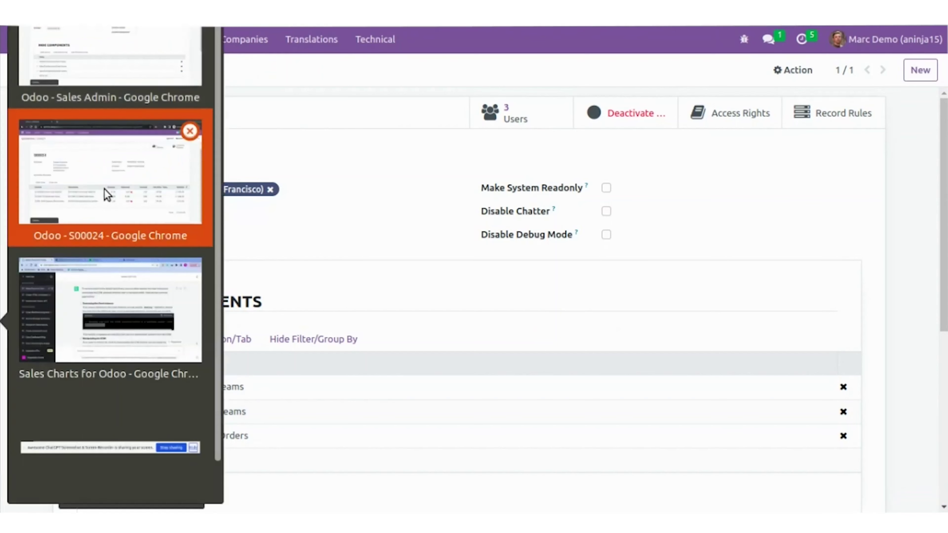
left_click(105, 195)
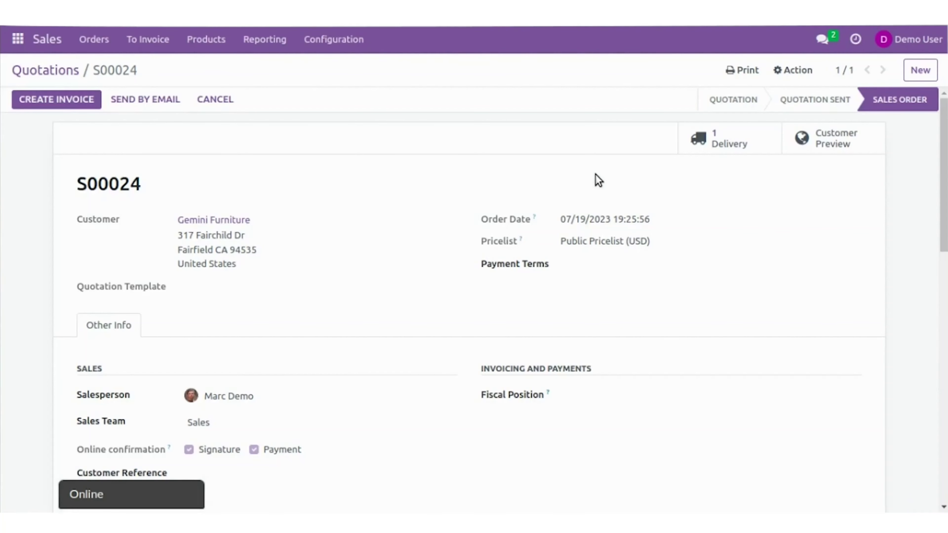
left_click(63, 70)
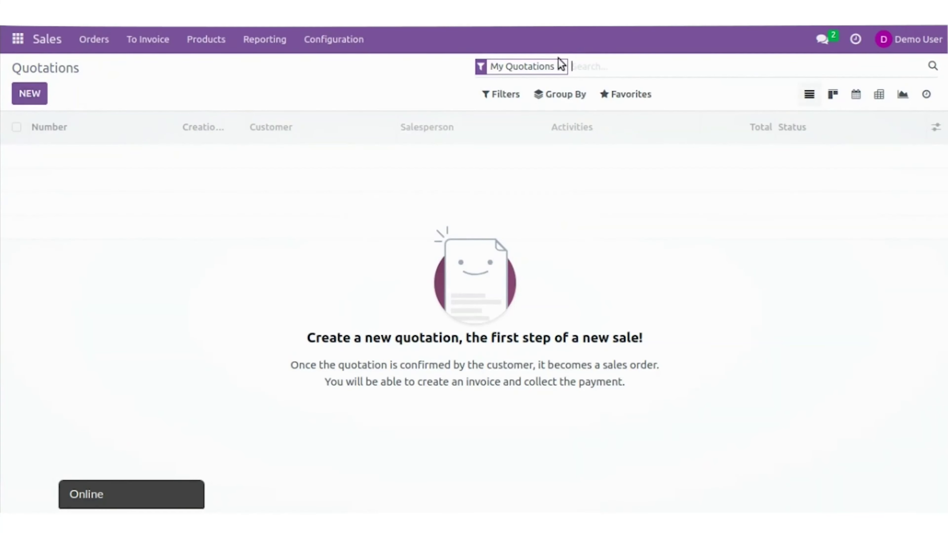
left_click(560, 66)
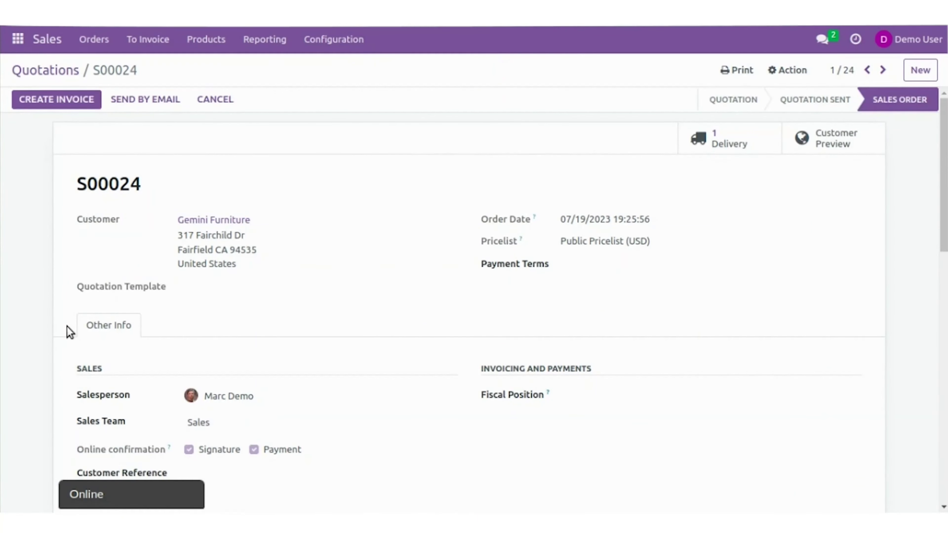
left_click(47, 70)
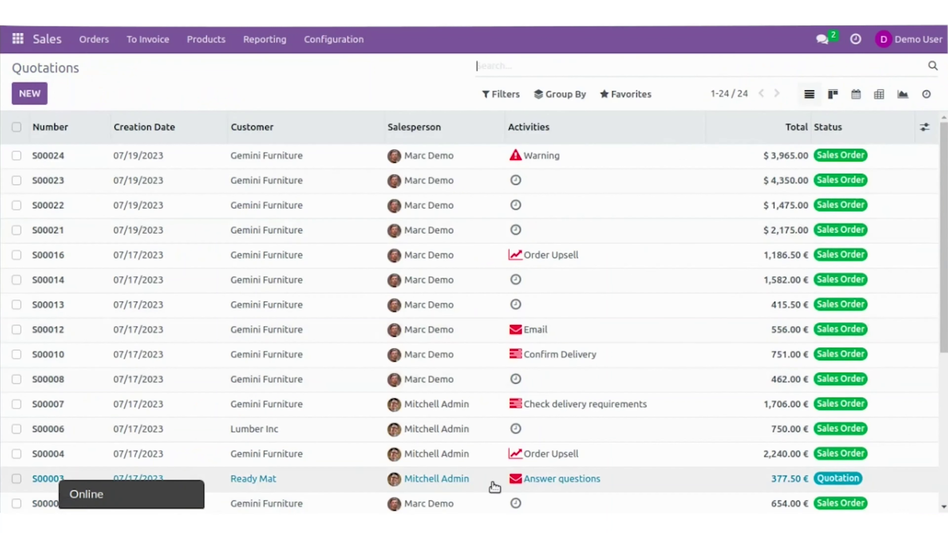
left_click(643, 481)
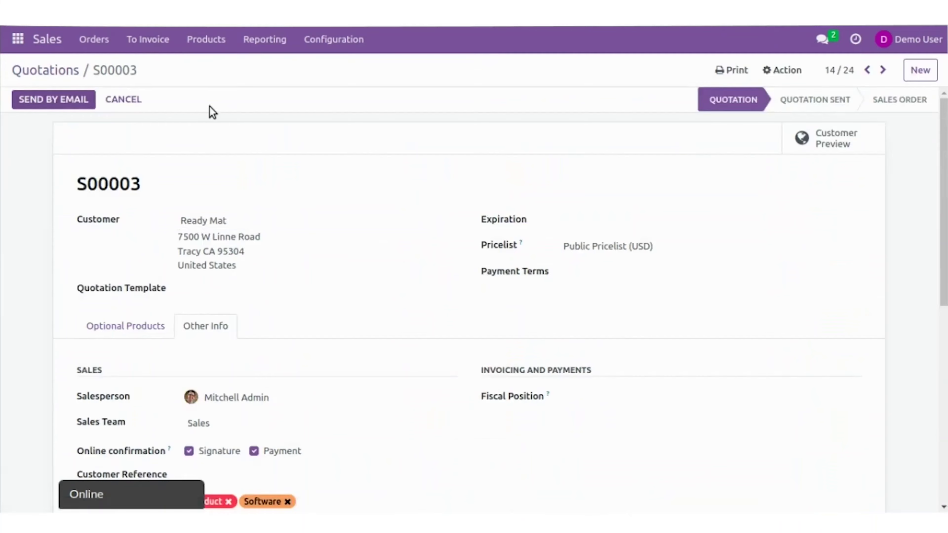
left_click(66, 72)
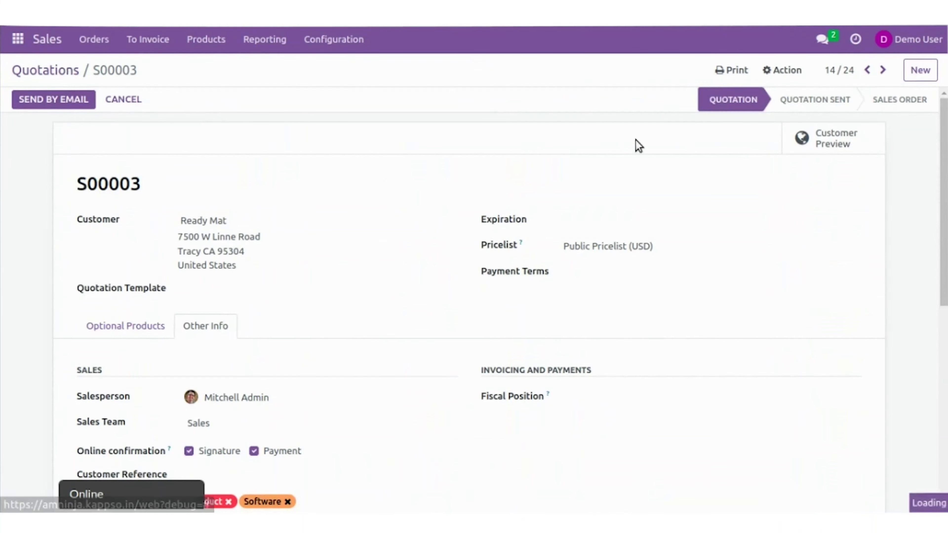
left_click(503, 97)
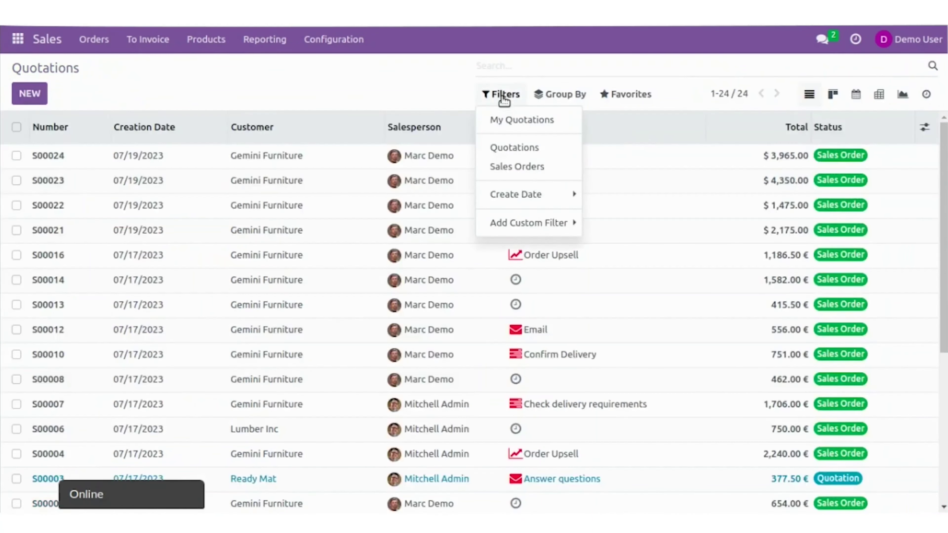
left_click(1, 321)
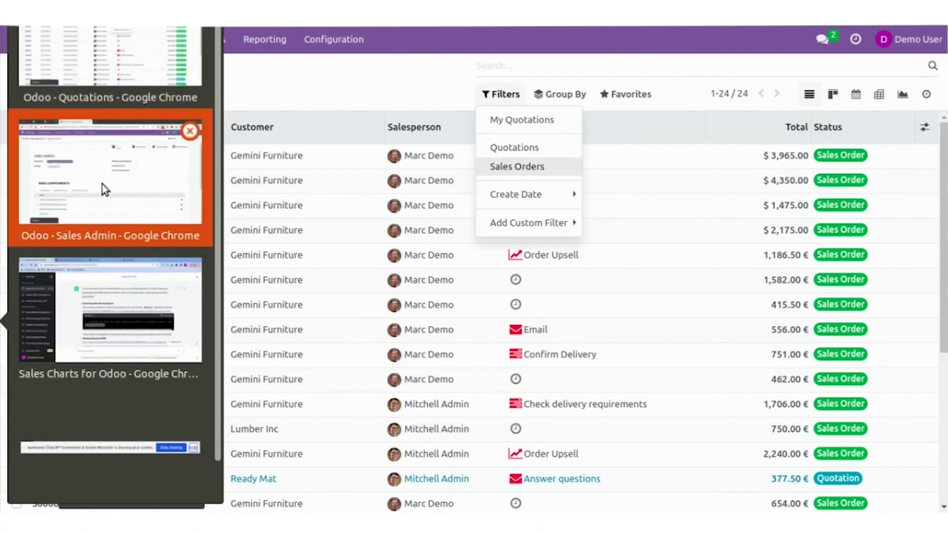
left_click(105, 189)
left_click(227, 343)
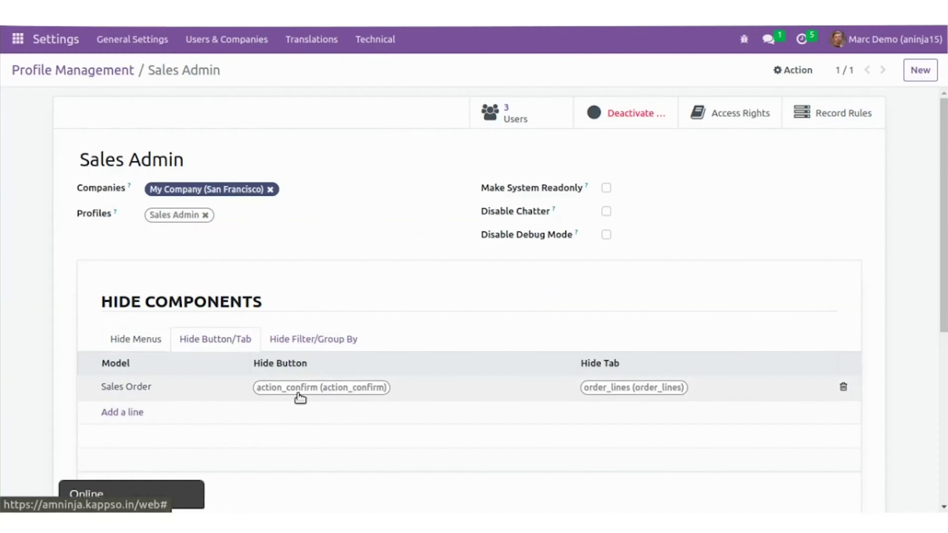
left_click(312, 340)
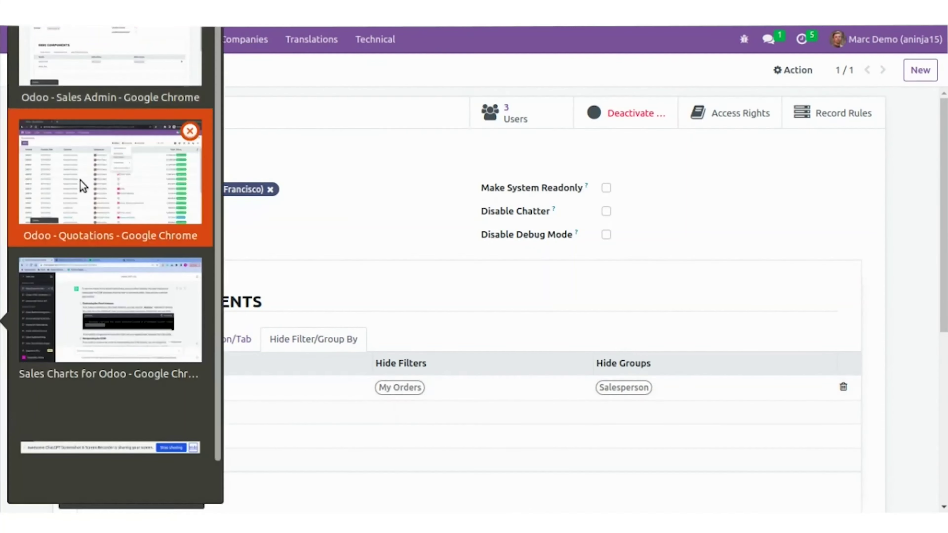
left_click(80, 184)
left_click(511, 221)
left_click(621, 226)
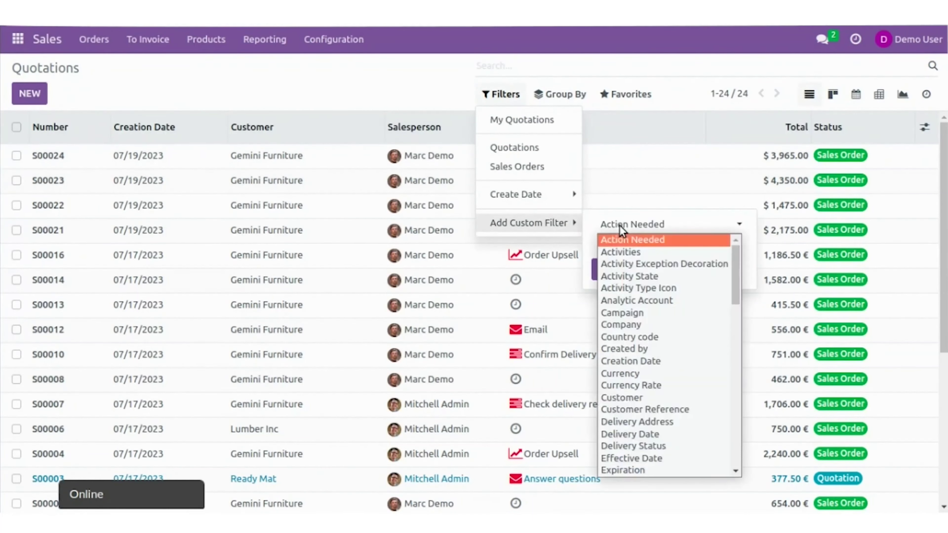
scroll(659, 362, "down", 5)
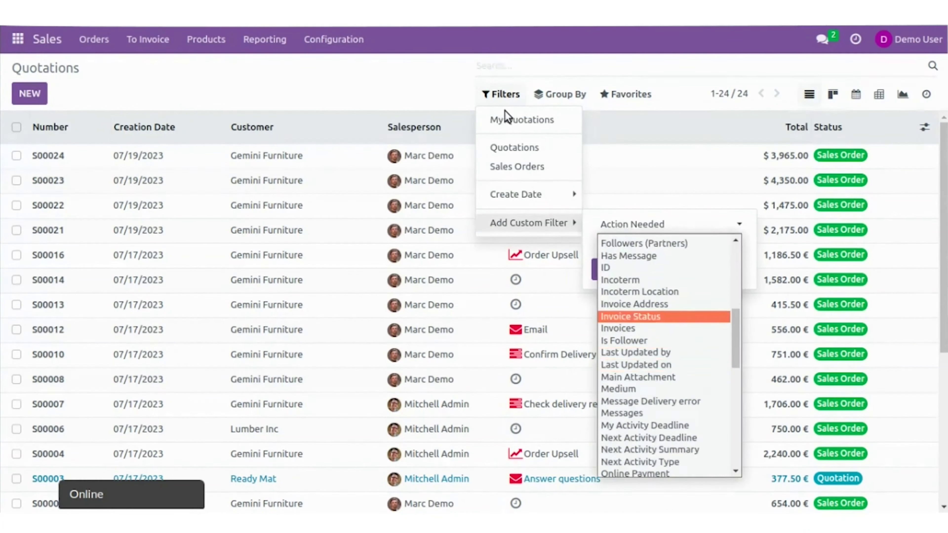
left_click(559, 94)
left_click(558, 166)
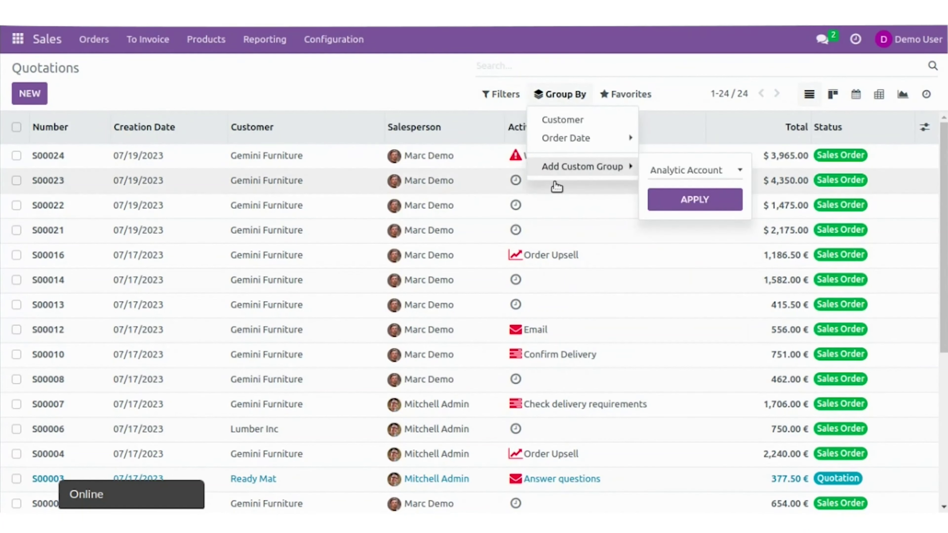
left_click(138, 230)
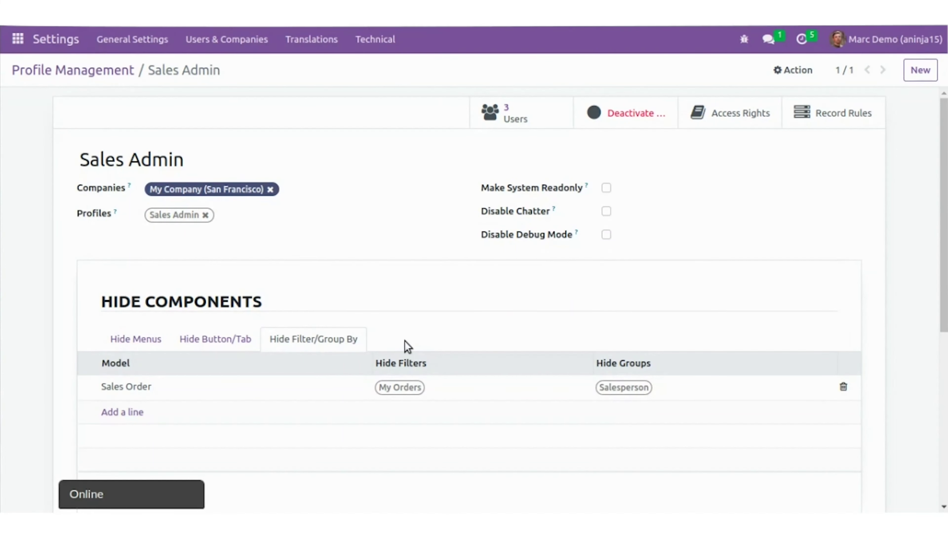
Add a Model Access line for Sales Order with Read-only ticked and save the profile
scroll(96, 306, "down", 6)
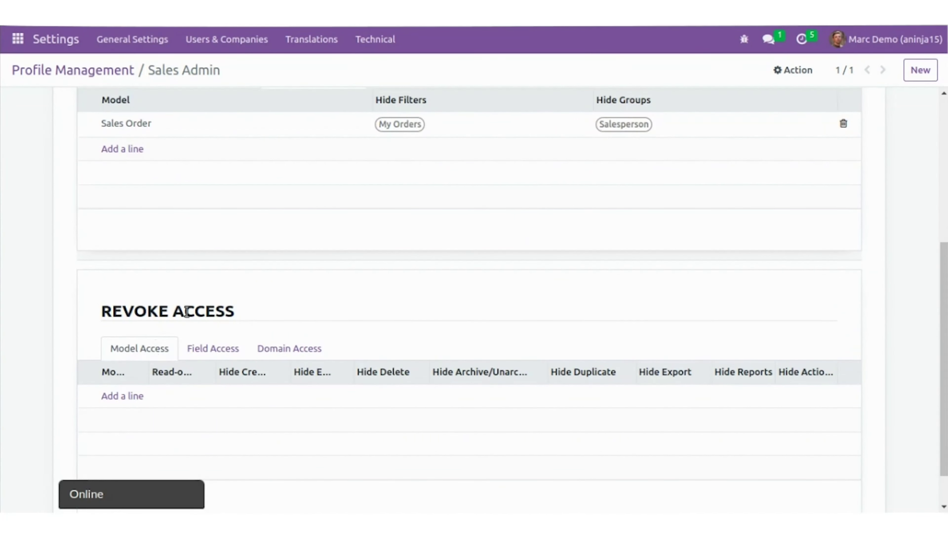
left_click(136, 397)
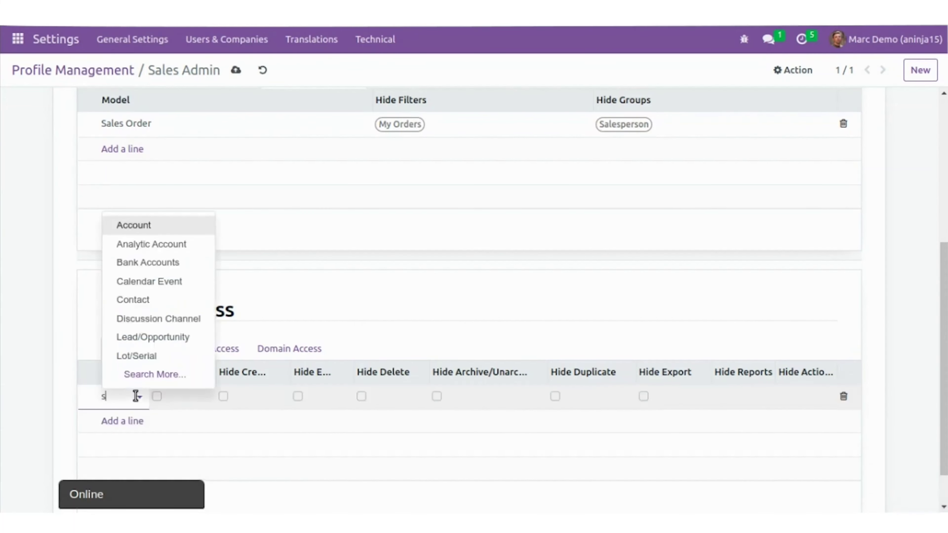
left_click(164, 226)
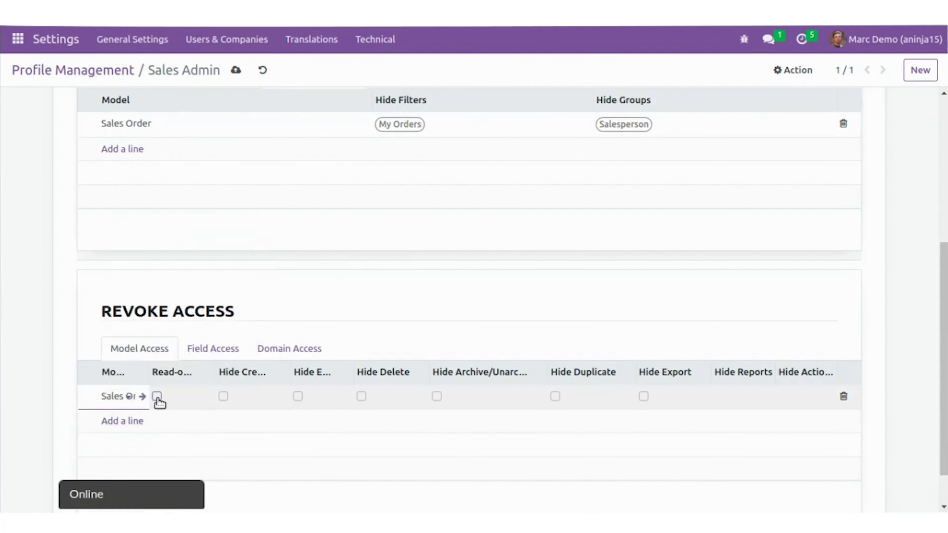
left_click(157, 396)
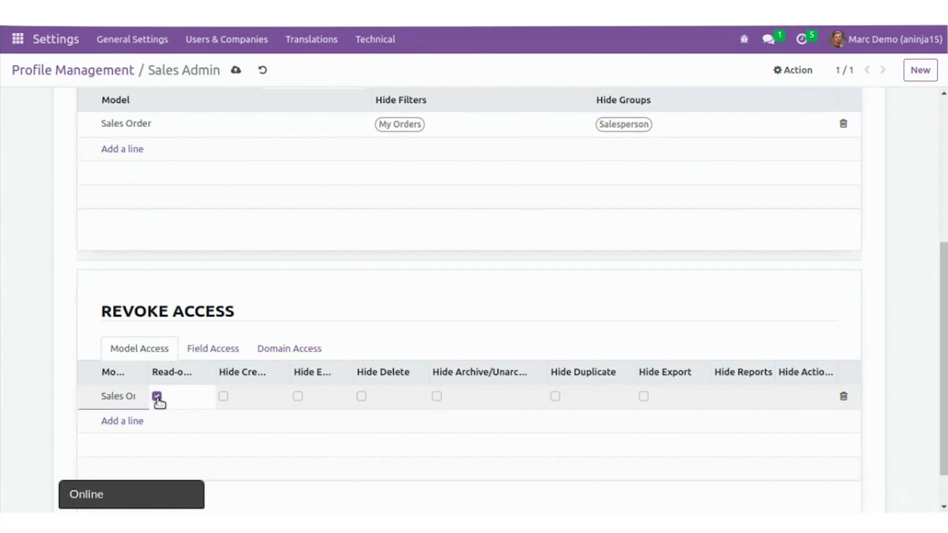
left_click(235, 70)
As Demo User, open the CRM pipeline from the apps menu
left_click(11, 322)
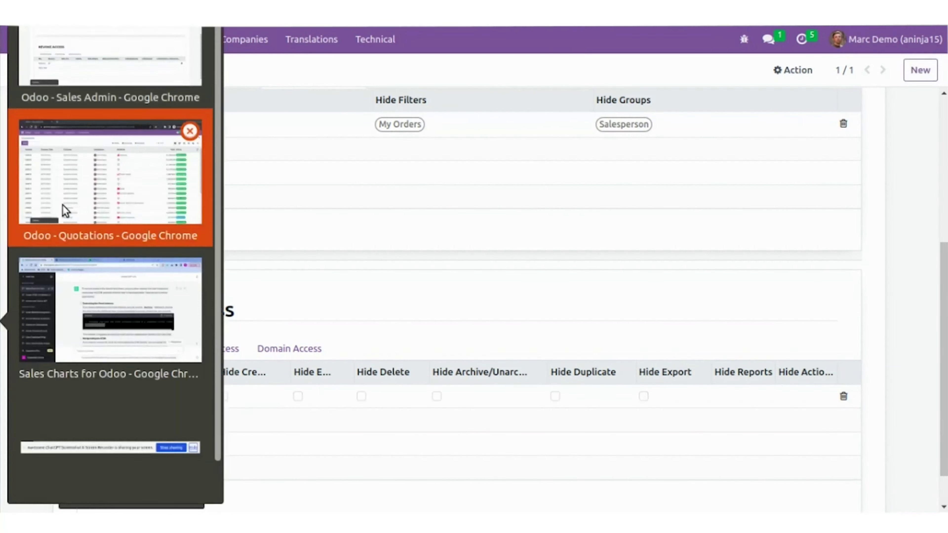
left_click(63, 209)
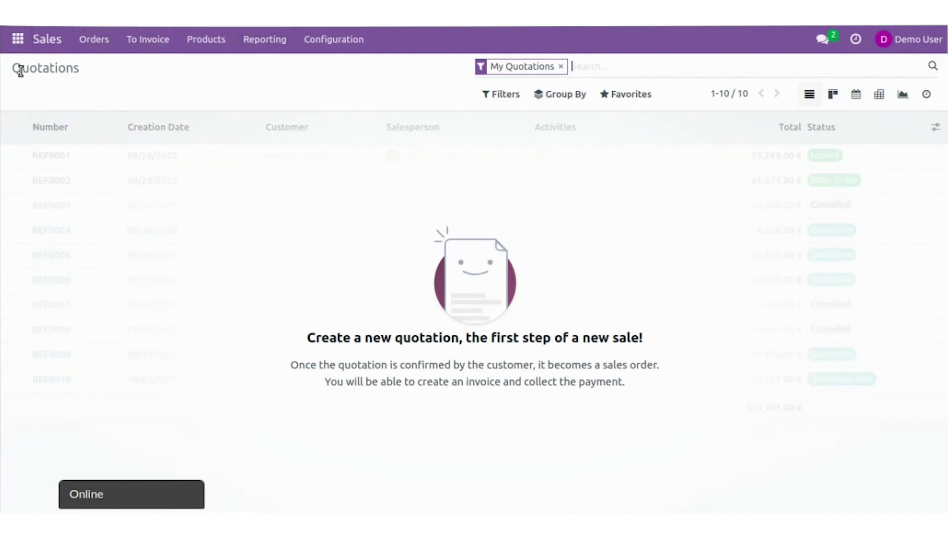
left_click(13, 41)
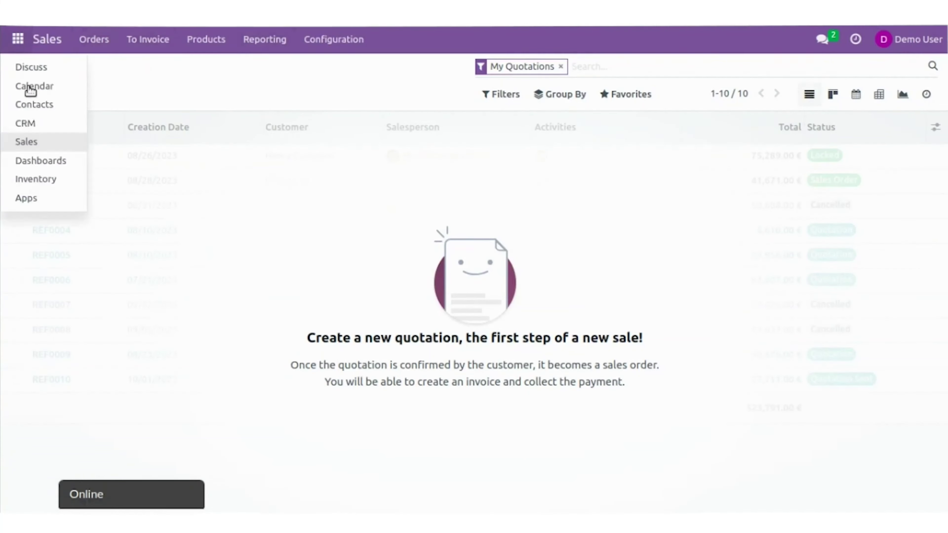
left_click(36, 130)
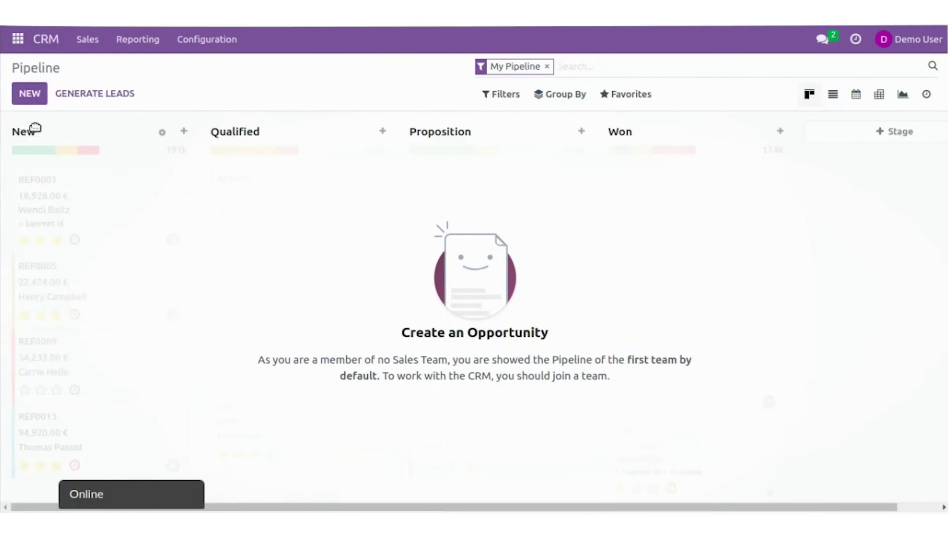
left_click(1, 322)
Make the Sales Order access line not read-only but hide archive/unarchive, duplicate and export
left_click(78, 172)
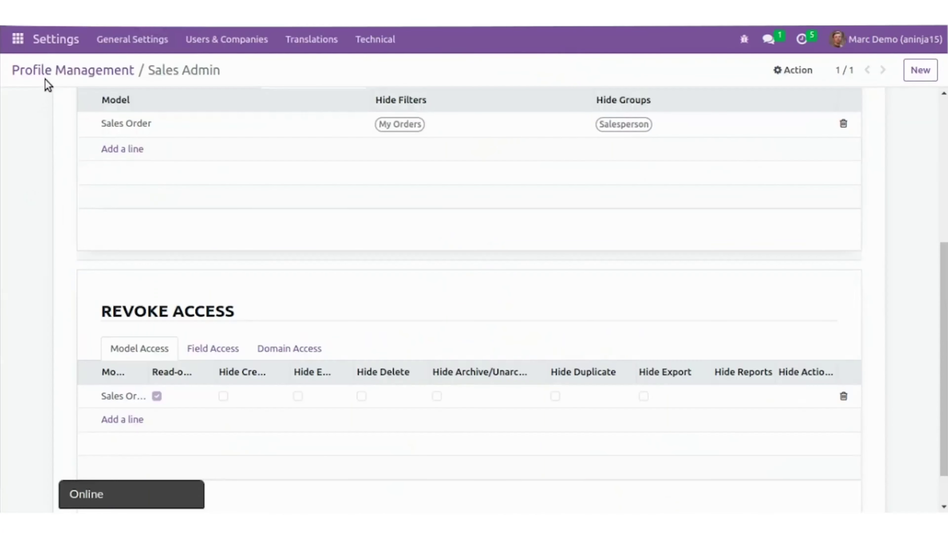
left_click(156, 397)
left_click(156, 397)
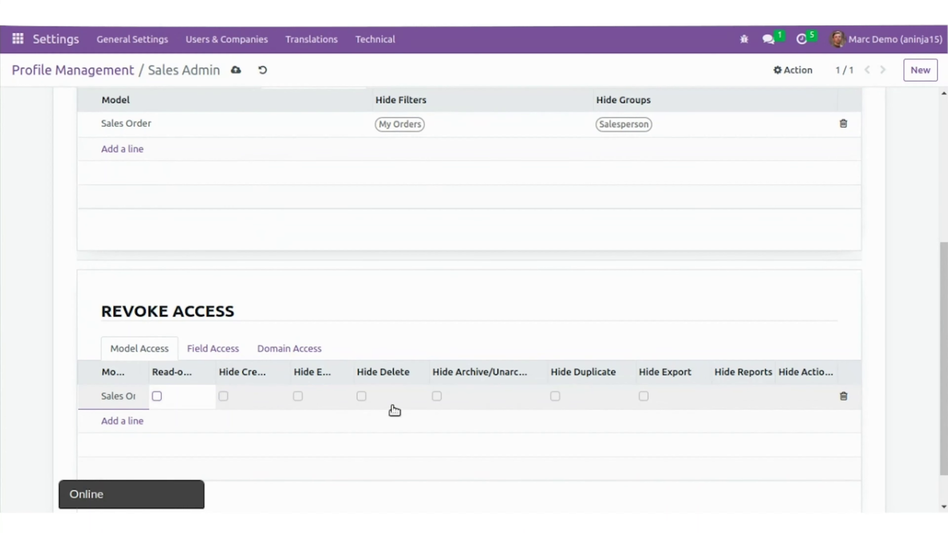
left_click(435, 406)
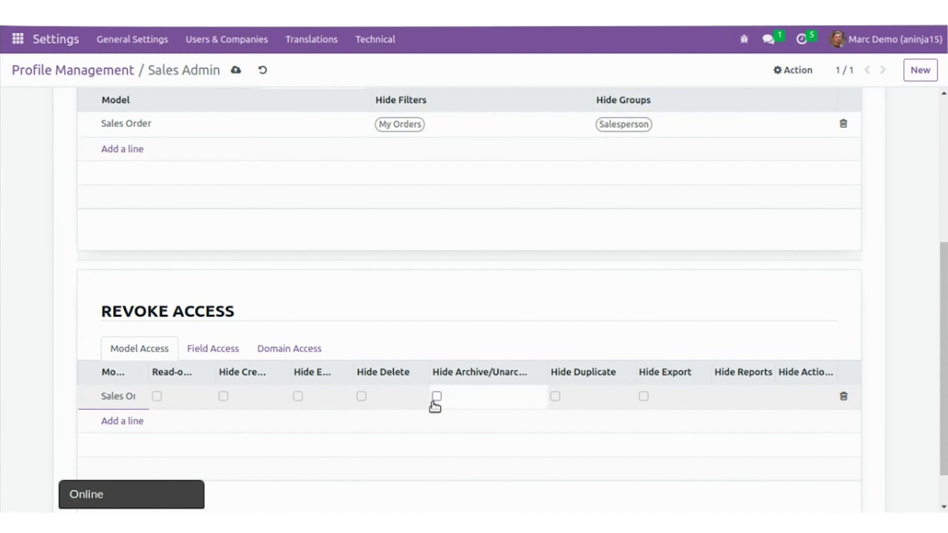
left_click(556, 397)
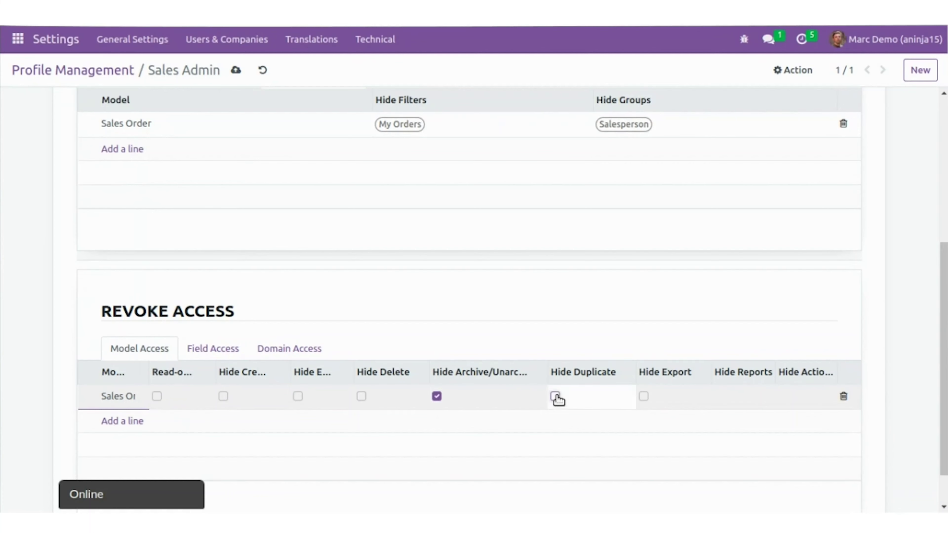
left_click(644, 396)
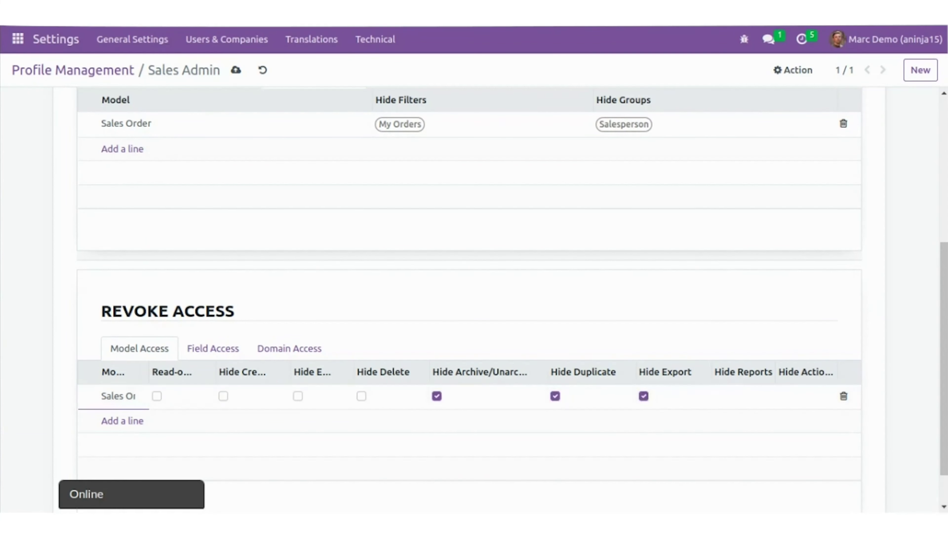
Switch to the Demo User's CRM pipeline window and open the apps menu
left_click(6, 321)
left_click(67, 183)
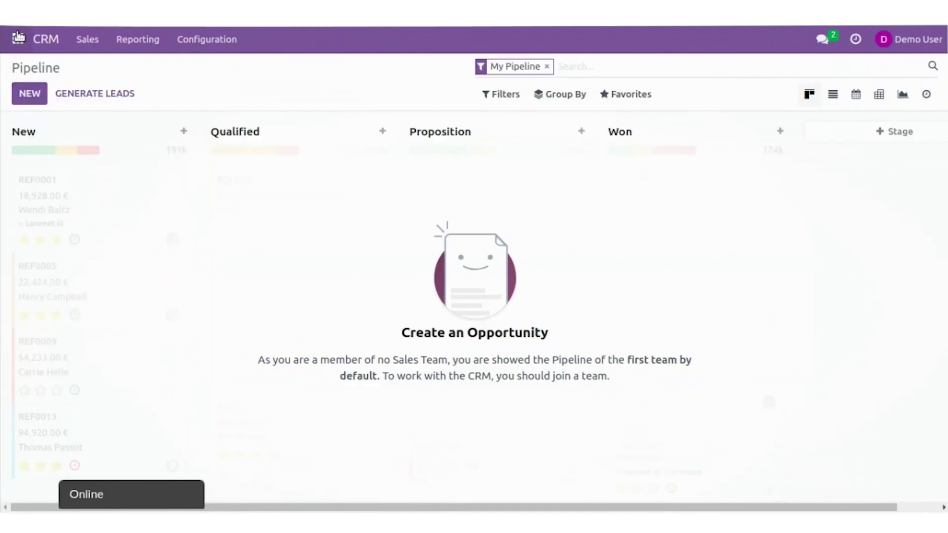
left_click(17, 39)
As Demo User, list all quotations in Sales and check S00024's print options
left_click(39, 144)
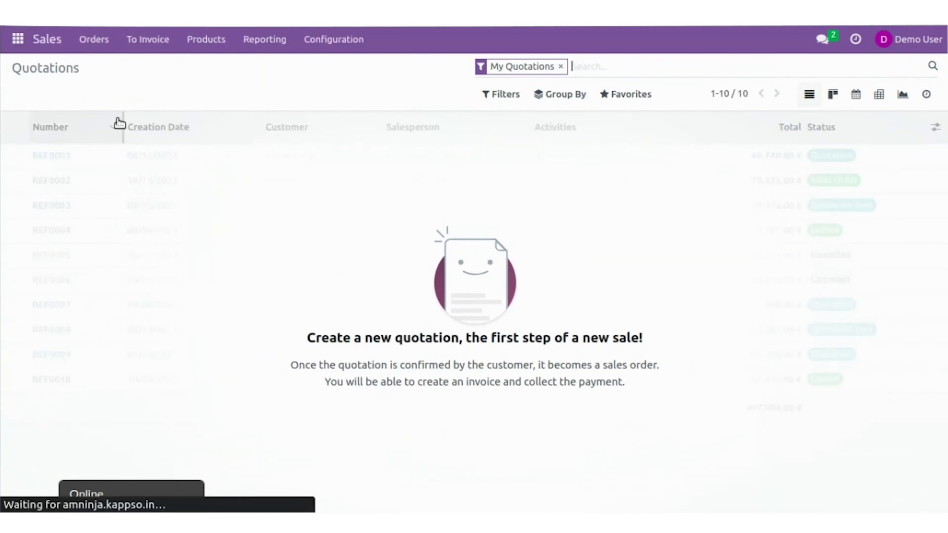
left_click(560, 67)
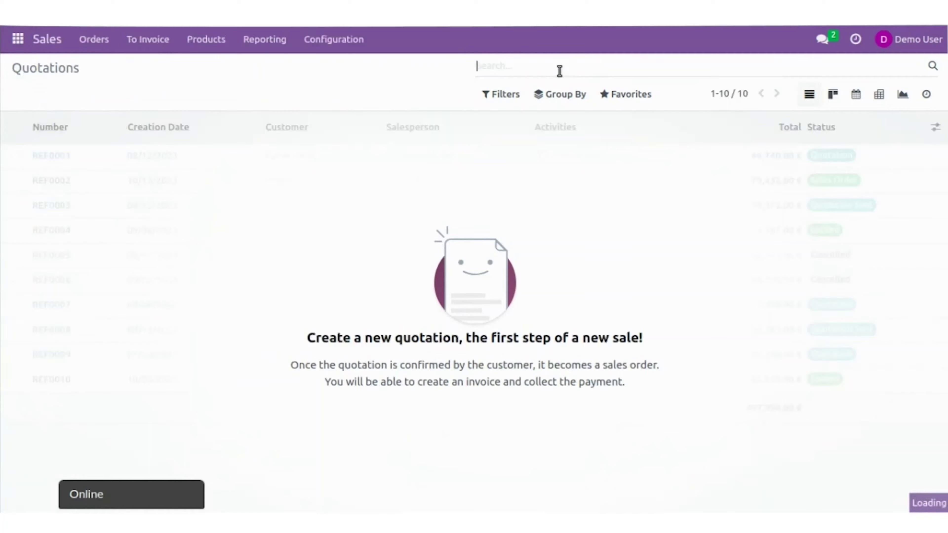
left_click(518, 98)
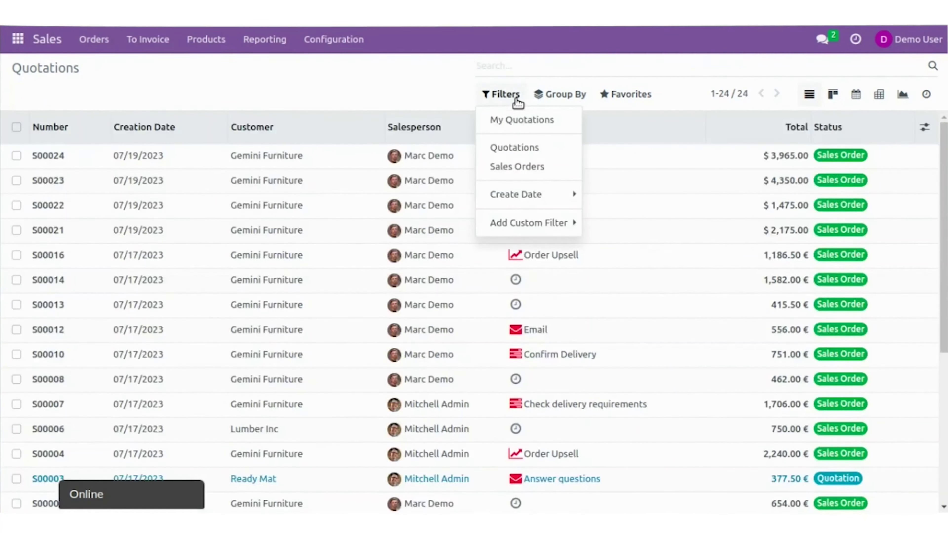
left_click(625, 95)
left_click(16, 155)
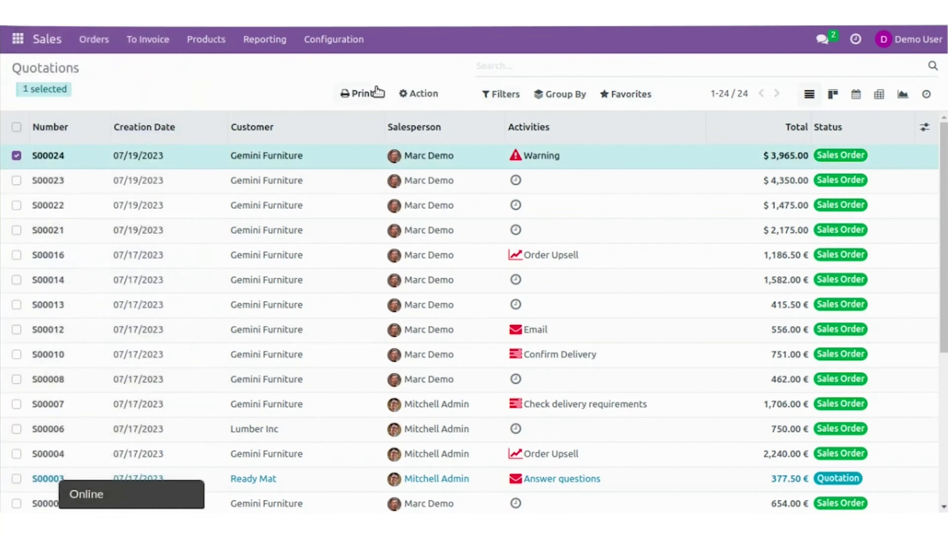
left_click(357, 94)
left_click(61, 224)
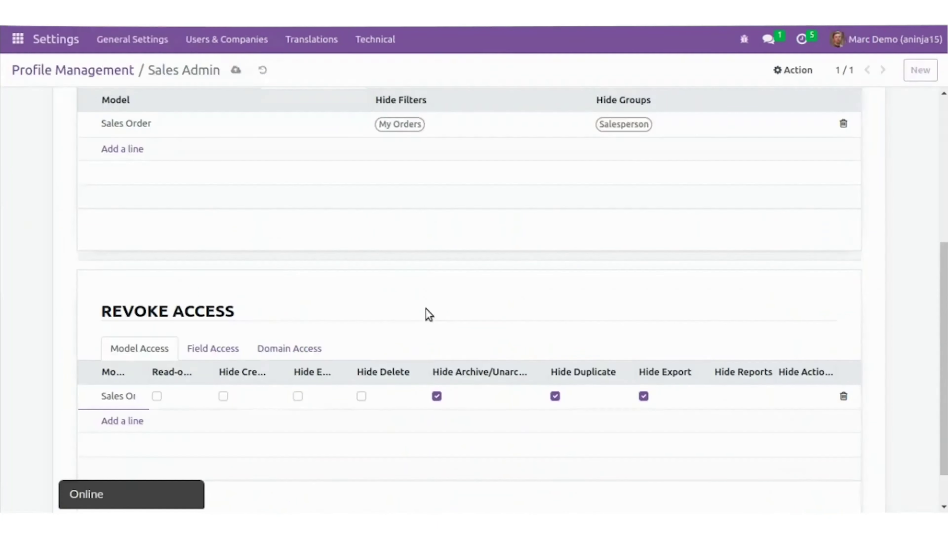
Open quotation S00024 to check which actions it still offers, then return to the list
left_click(3, 321)
left_click(114, 202)
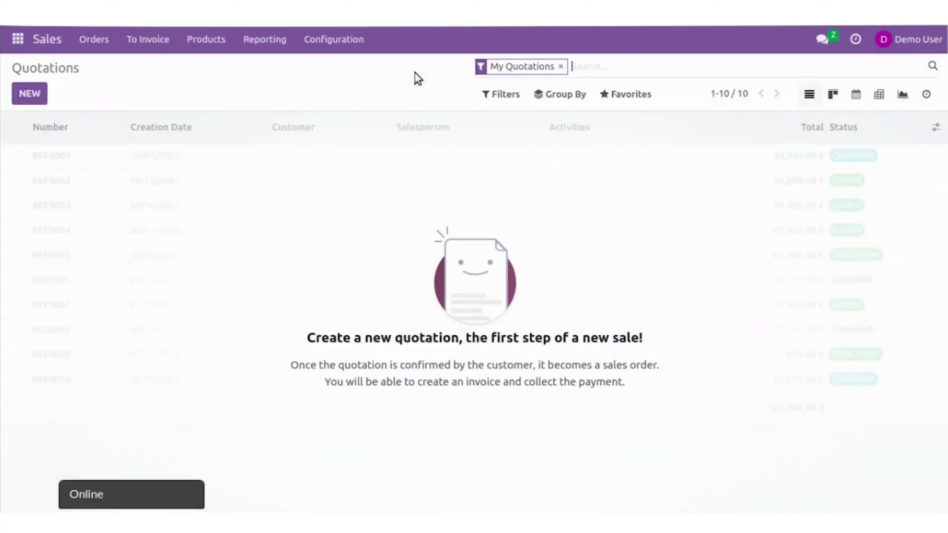
left_click(225, 164)
left_click(786, 71)
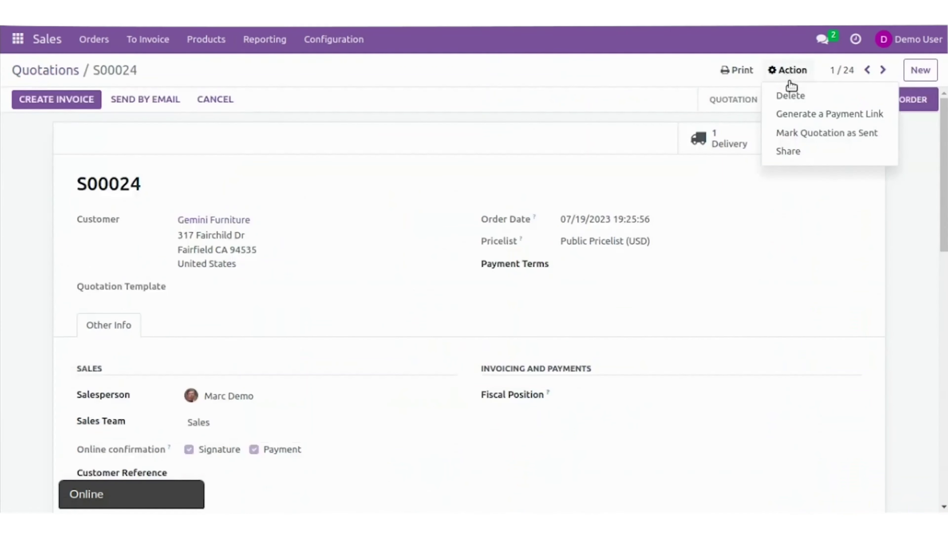
left_click(363, 112)
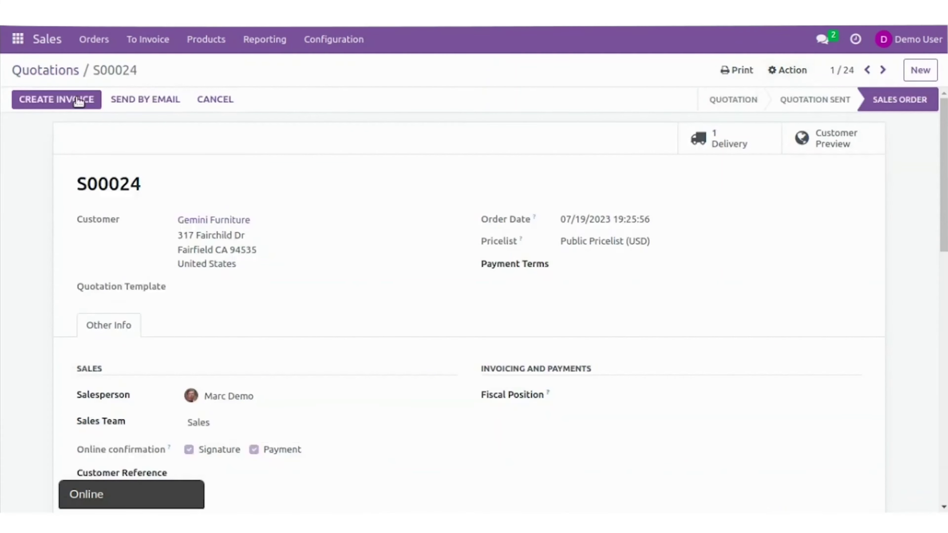
left_click(45, 69)
Revisit the profile's Sales Order access line and the Demo User's search filter options
left_click(110, 173)
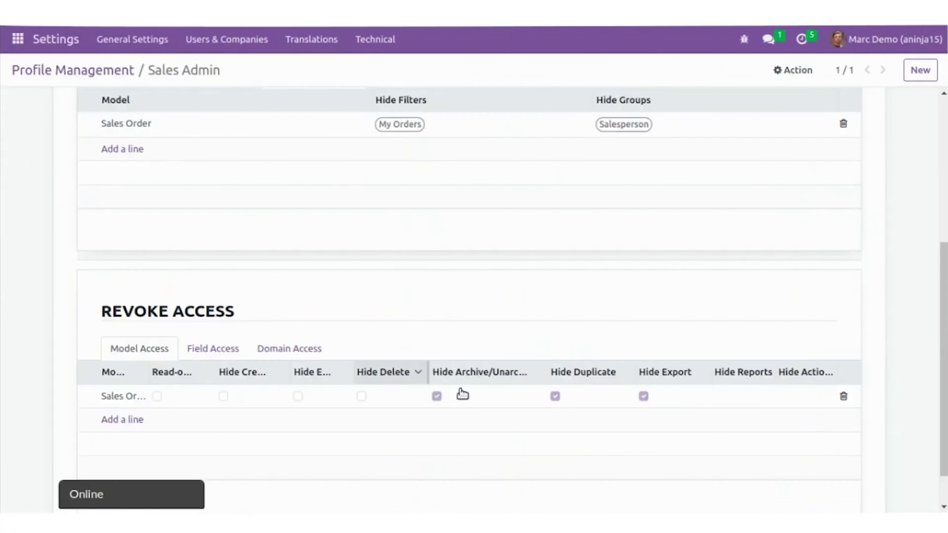
left_click(643, 396)
left_click(7, 320)
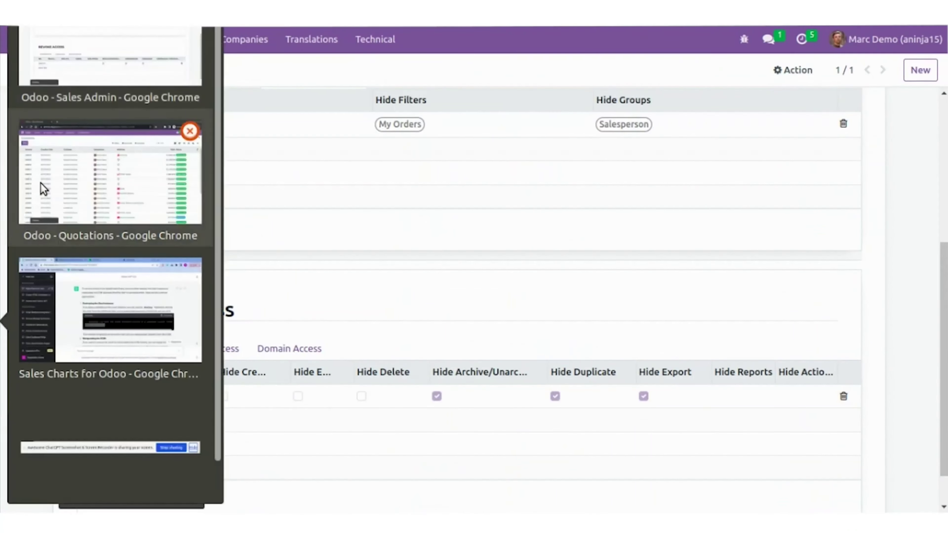
left_click(41, 186)
left_click(500, 94)
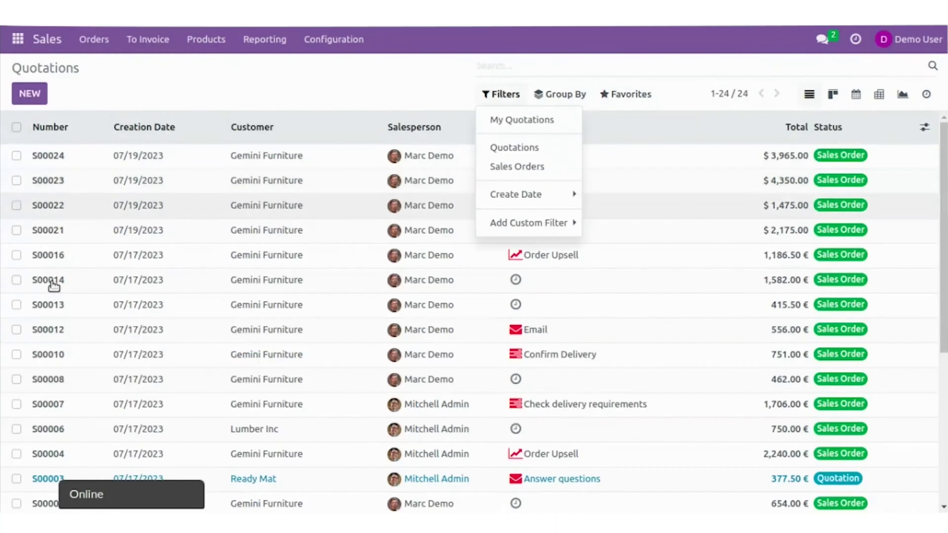
left_click(8, 321)
left_click(95, 188)
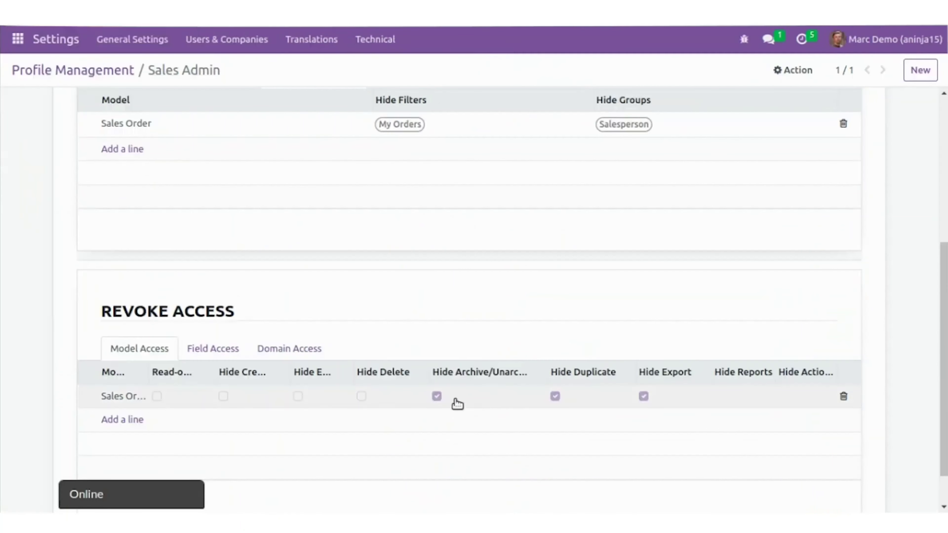
Reopen quotation S00024 in the Demo User's Quotations window
left_click(7, 320)
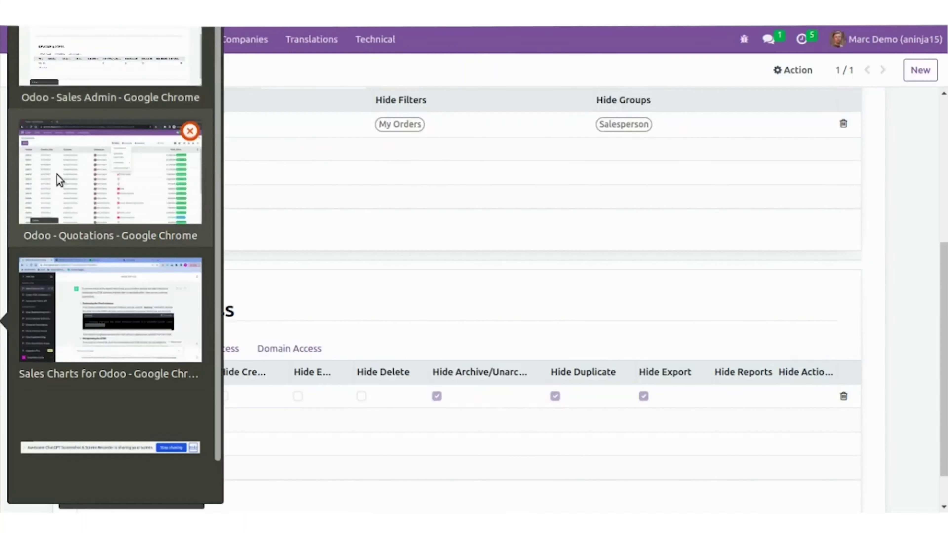
left_click(81, 155)
left_click(140, 157)
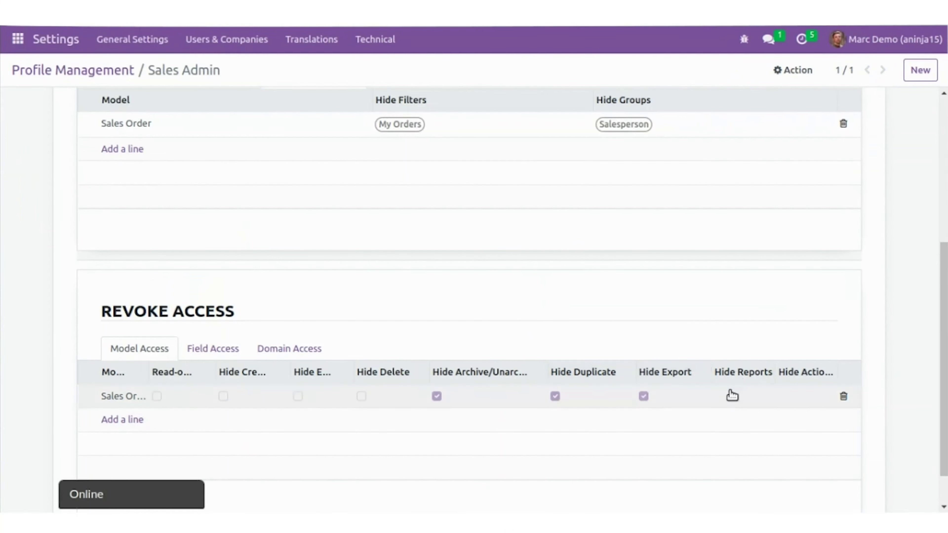
Review the Hide Reports options on the profile's Sales Order access line
left_click(791, 403)
left_click(715, 393)
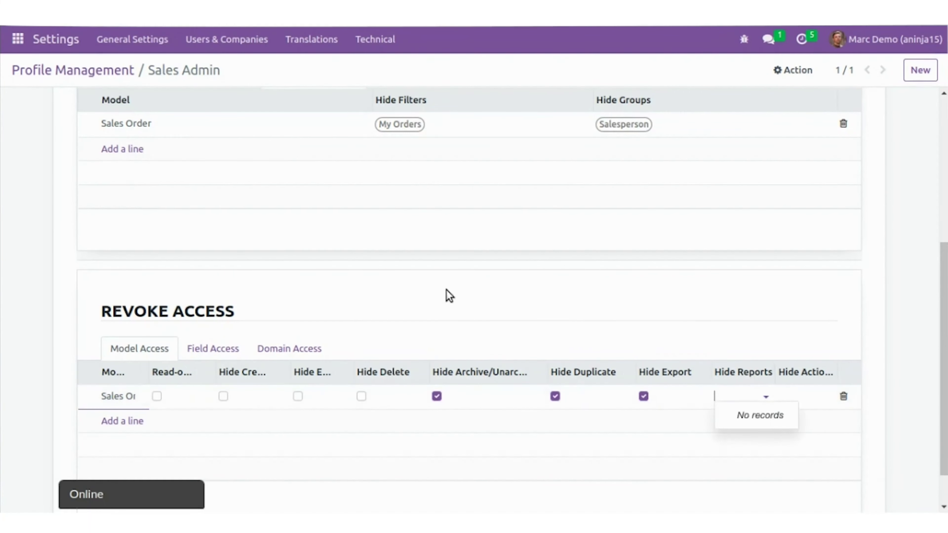
scroll(446, 294, "down", 1)
left_click(189, 302)
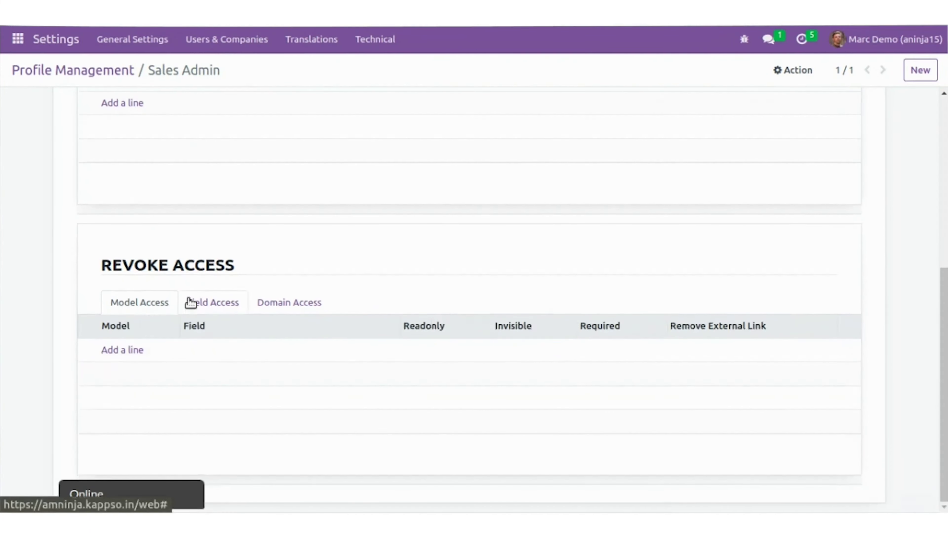
Add a Field Access rule making the Sales Order Customer field invisible, then save the profile
left_click(125, 353)
type("sales")
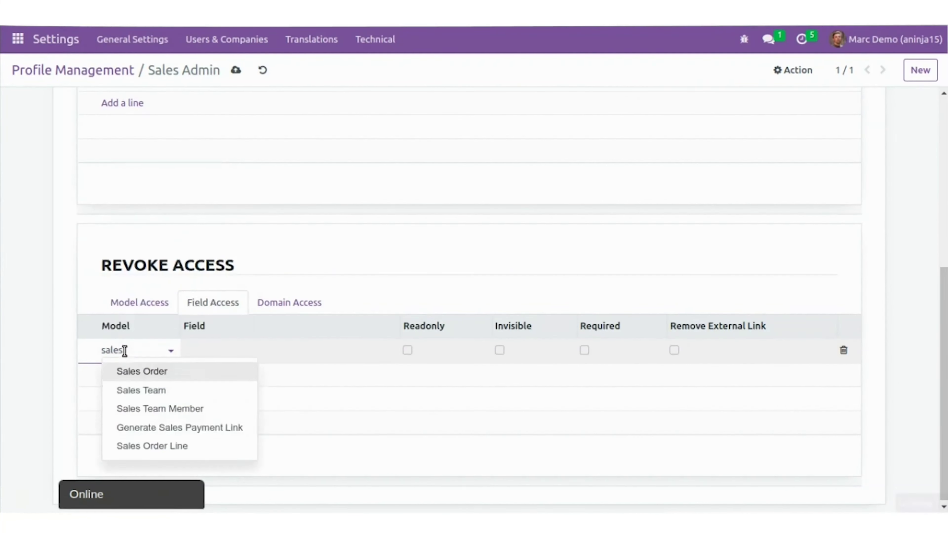
key("Return")
left_click(235, 352)
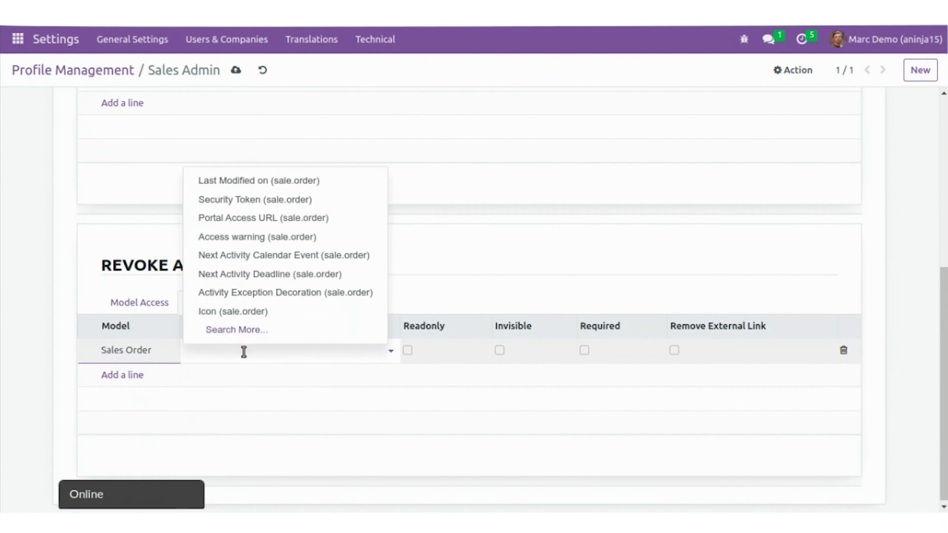
type("cus")
left_click(212, 388)
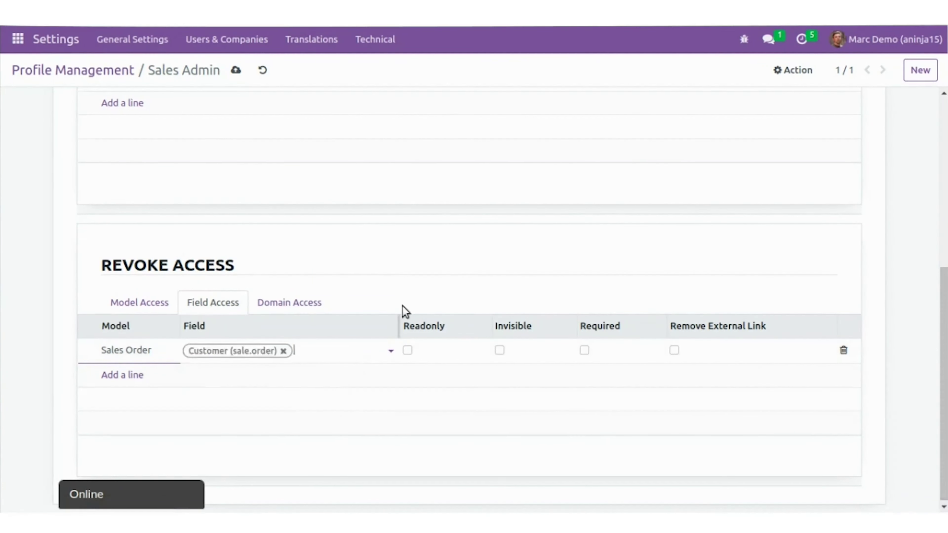
left_click(407, 350)
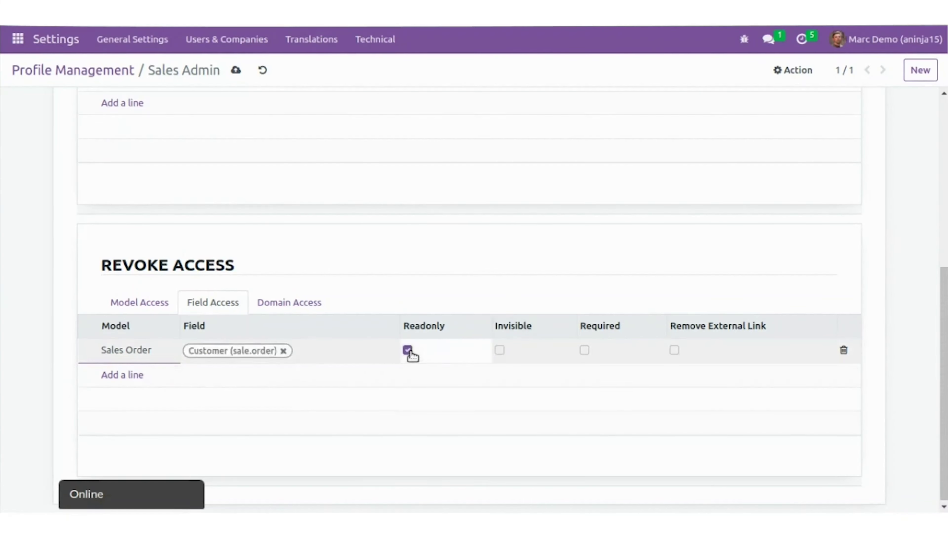
left_click(407, 350)
left_click(499, 351)
left_click(236, 70)
Reload the Demo User's sales order to apply the new restriction
left_click(1, 321)
left_click(123, 316)
key("F5")
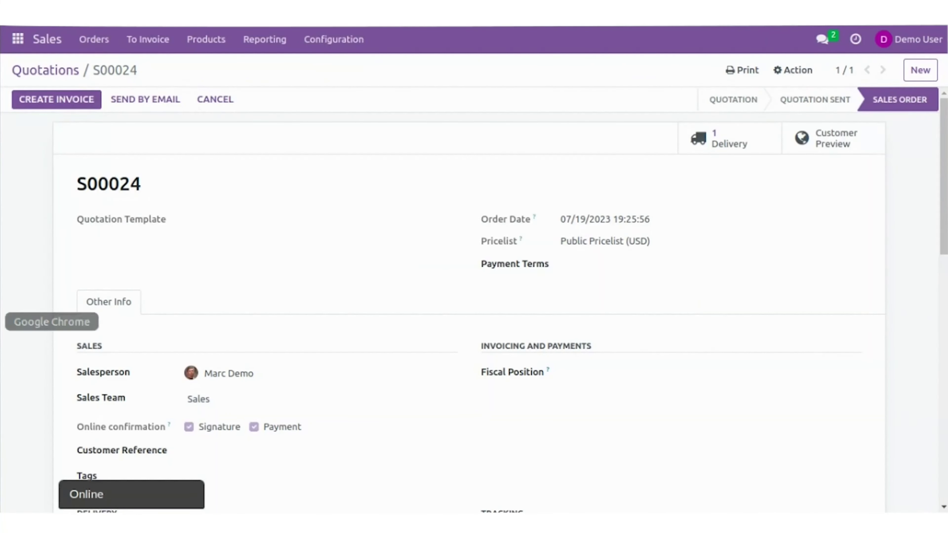
Bring the 'Odoo - Sales Admin' profile window back to the front
left_click(0, 321)
left_click(74, 212)
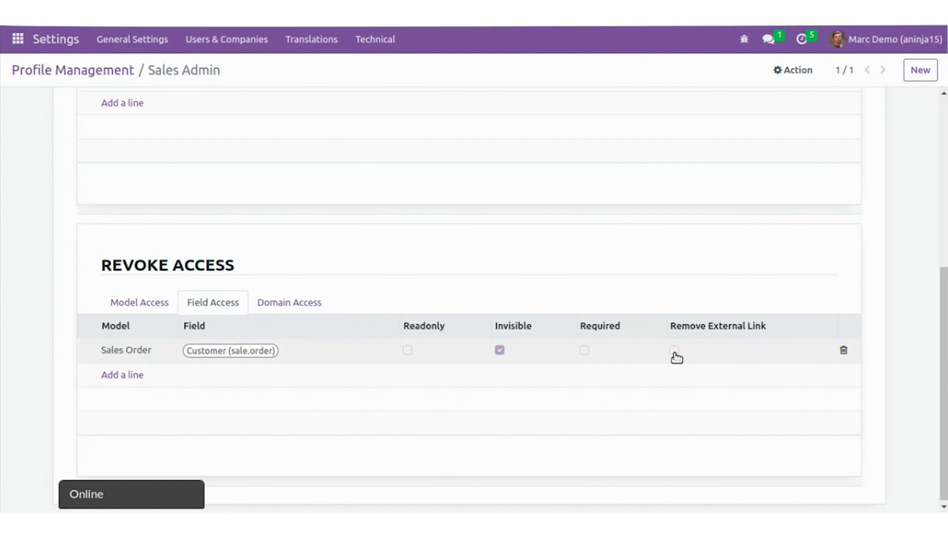
Add a Domain Access line for the Sales Order model with Apply Domain ticked
left_click(306, 310)
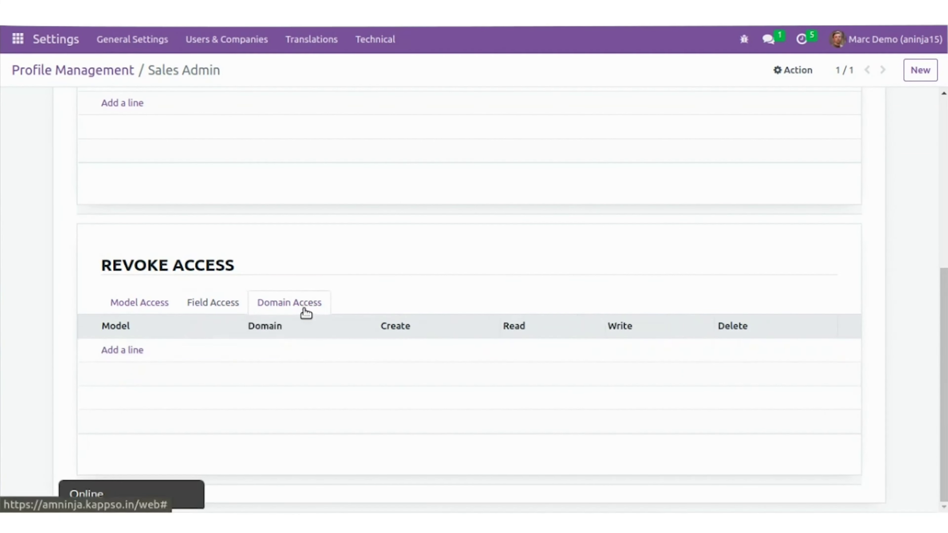
left_click(117, 359)
left_click(222, 109)
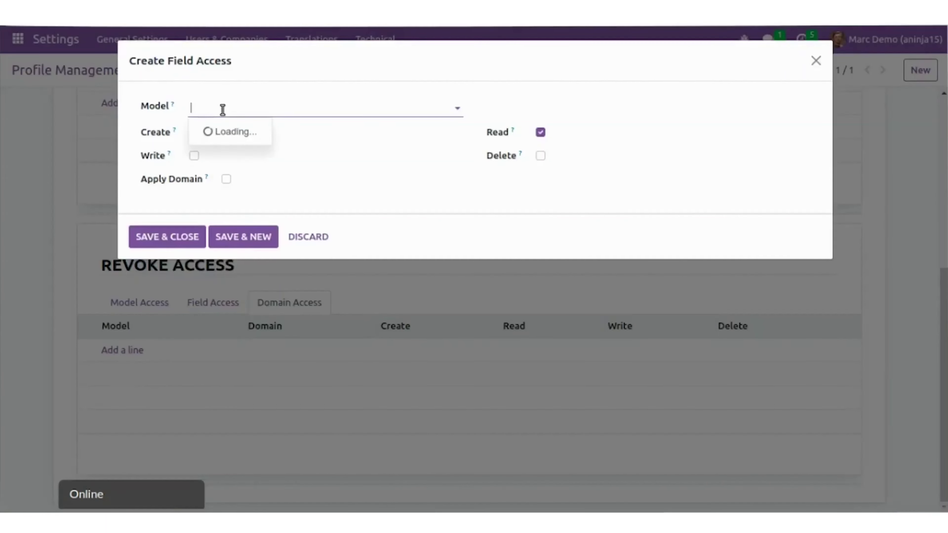
type("sales")
left_click(222, 134)
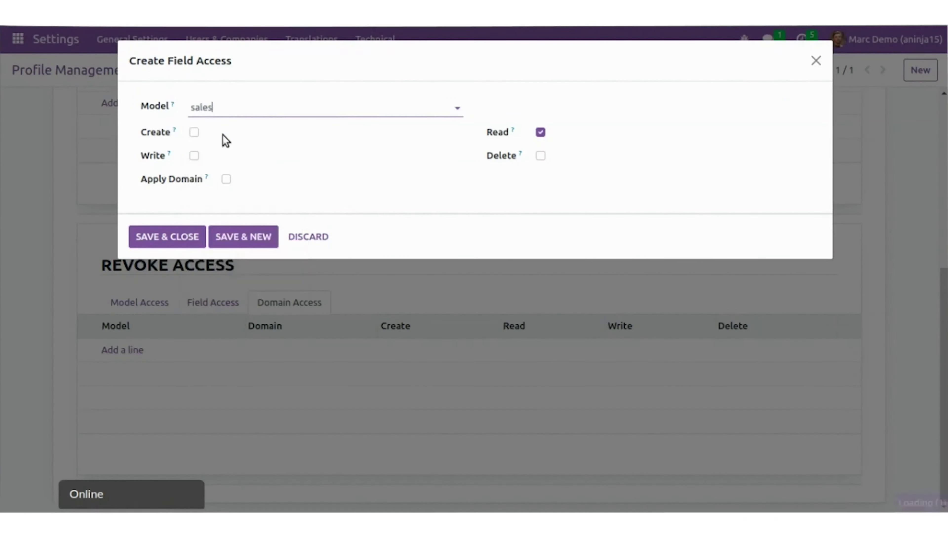
left_click(226, 182)
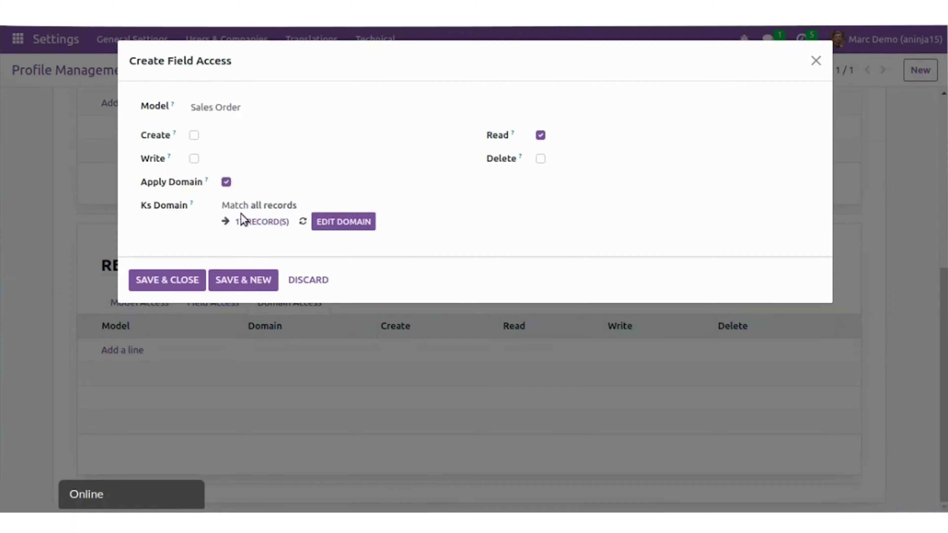
left_click(237, 220)
Set the rule's domain to Customer = 2, save the rule, and return to Demo User's Quotations
left_click(223, 120)
type("cust")
left_click(228, 193)
left_click(606, 118)
key("BackSpace")
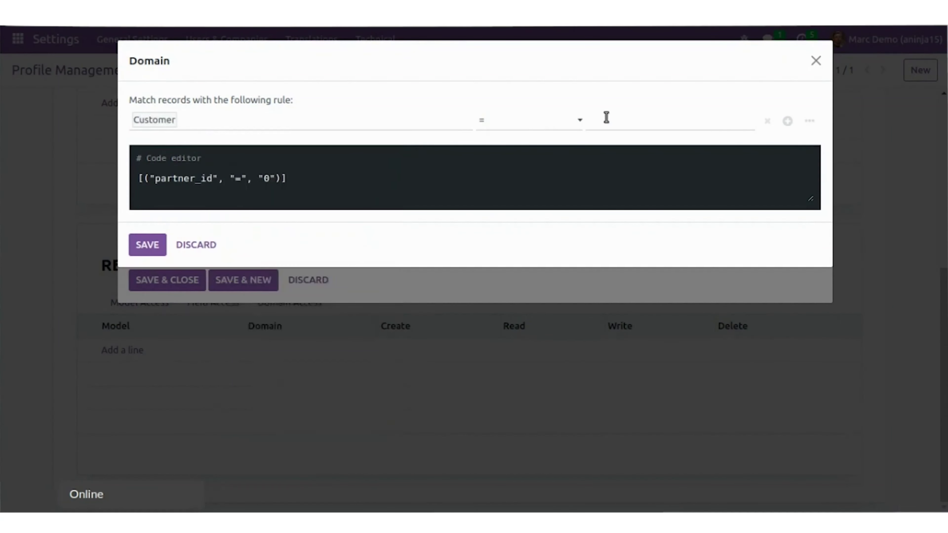
type("2")
left_click(147, 245)
left_click(173, 298)
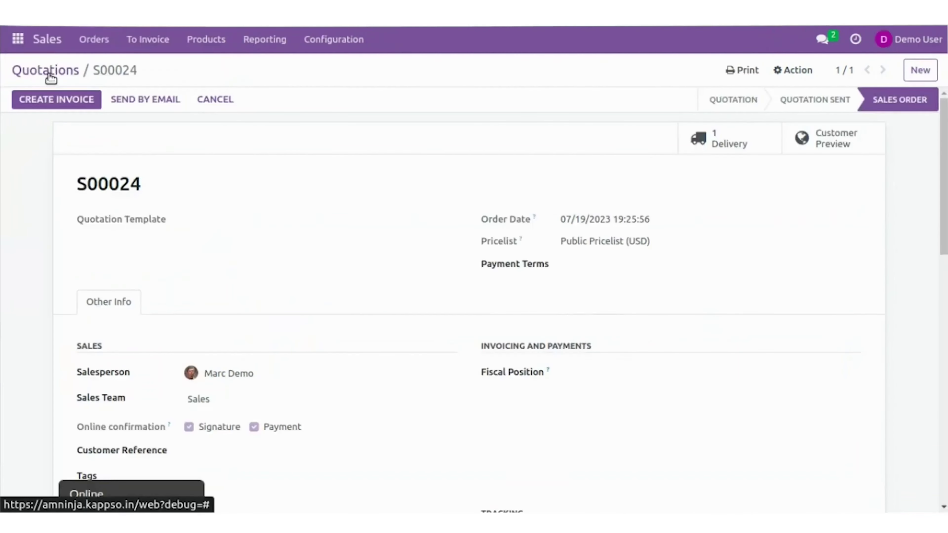
left_click(50, 77)
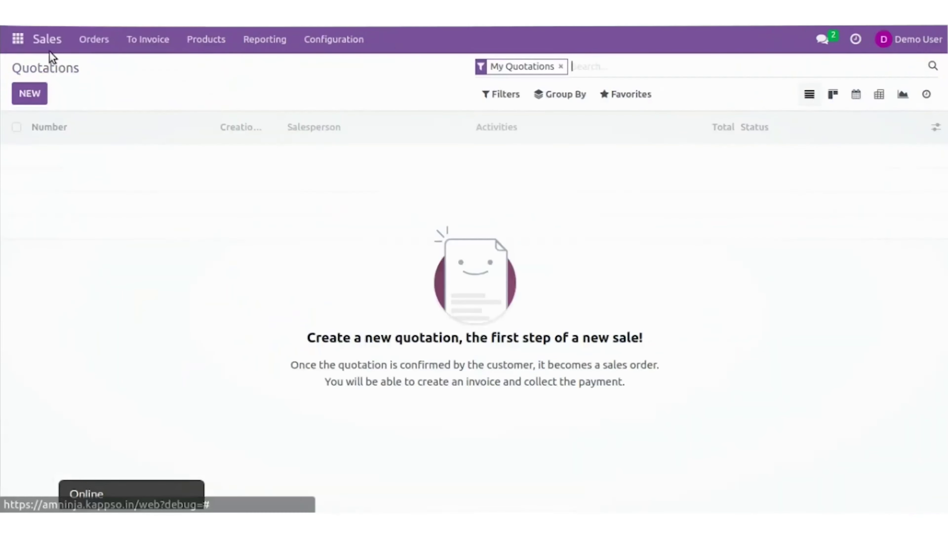
Reload Quotations and drop the My Quotations filter; the list stays empty, then return to Sales Admin
key("F5")
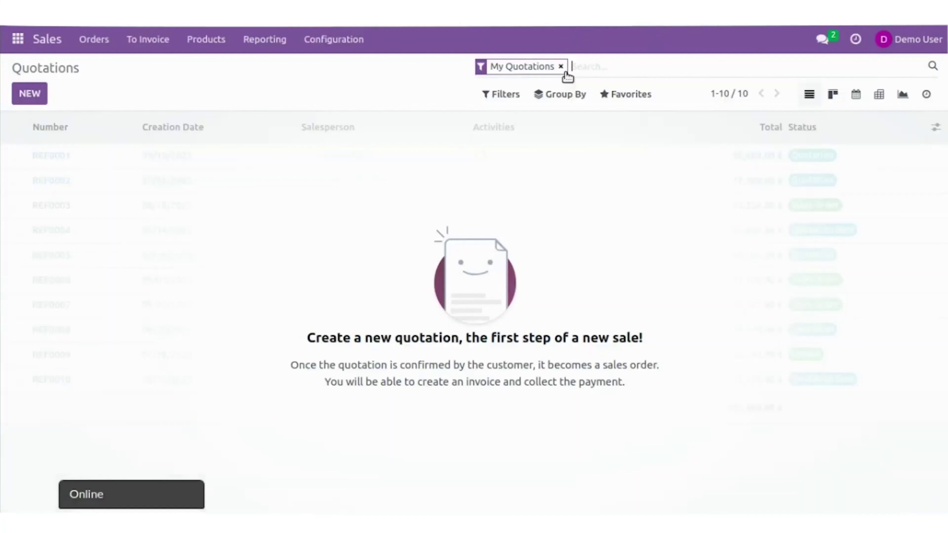
left_click(557, 67)
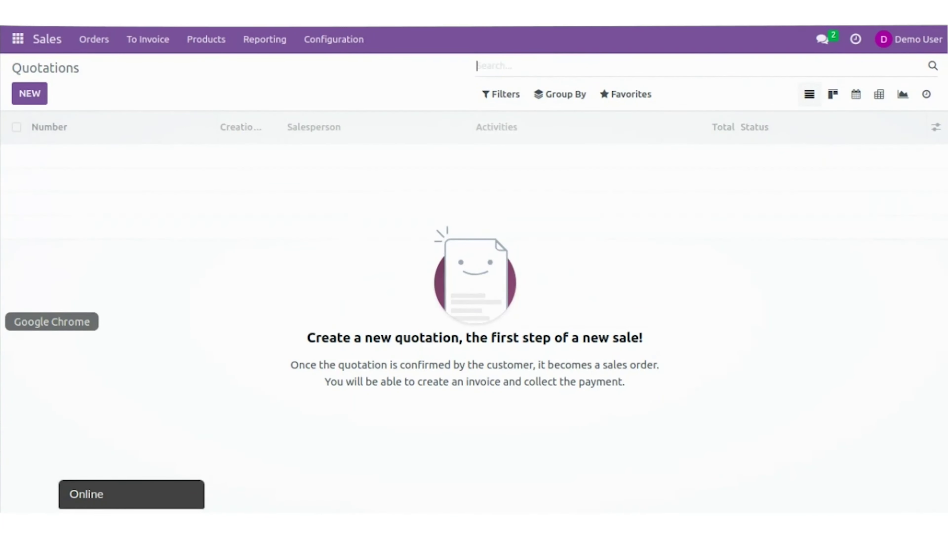
left_click(2, 319)
left_click(19, 242)
scroll(618, 367, "up", 10)
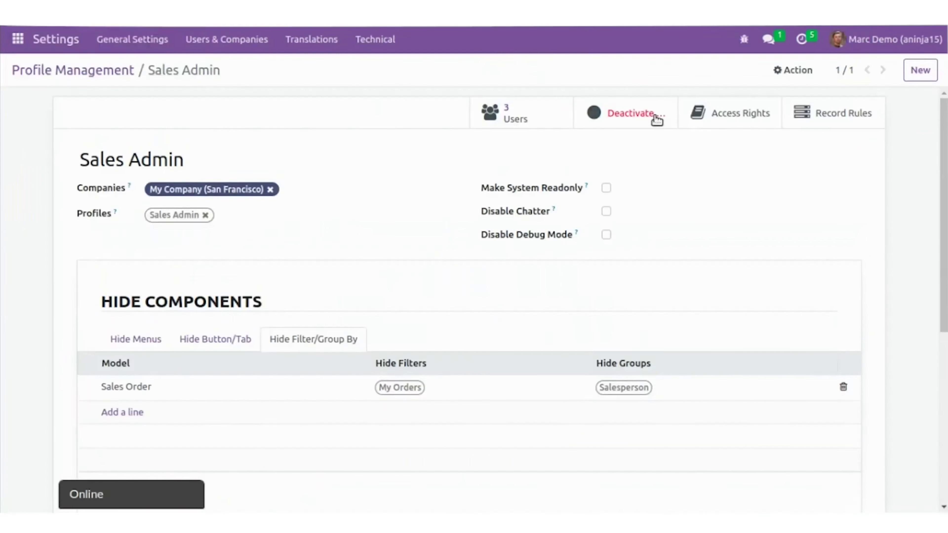
Deactivate the Sales Admin profile and reload Demo User's Quotations, which now shows 10 records
left_click(651, 119)
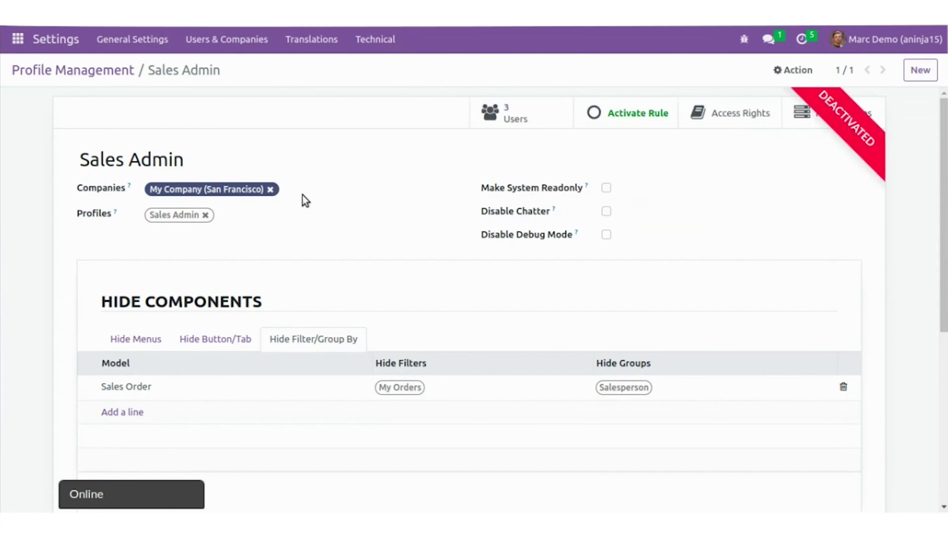
left_click(25, 248)
left_click(98, 191)
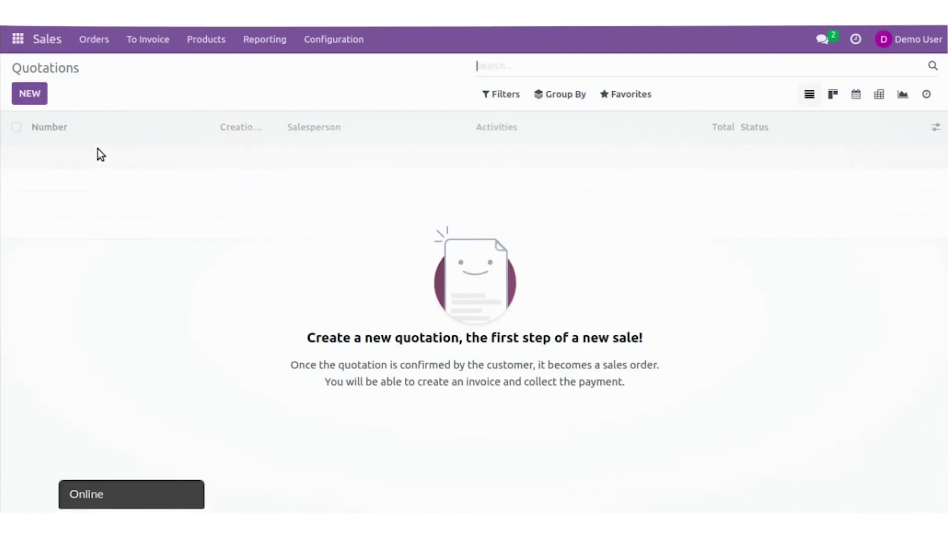
left_click(52, 13)
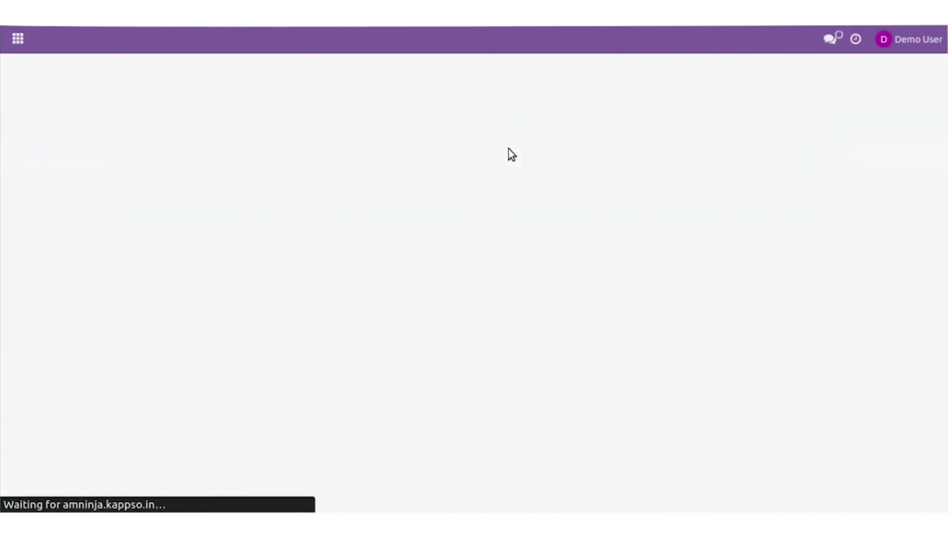
left_click(561, 65)
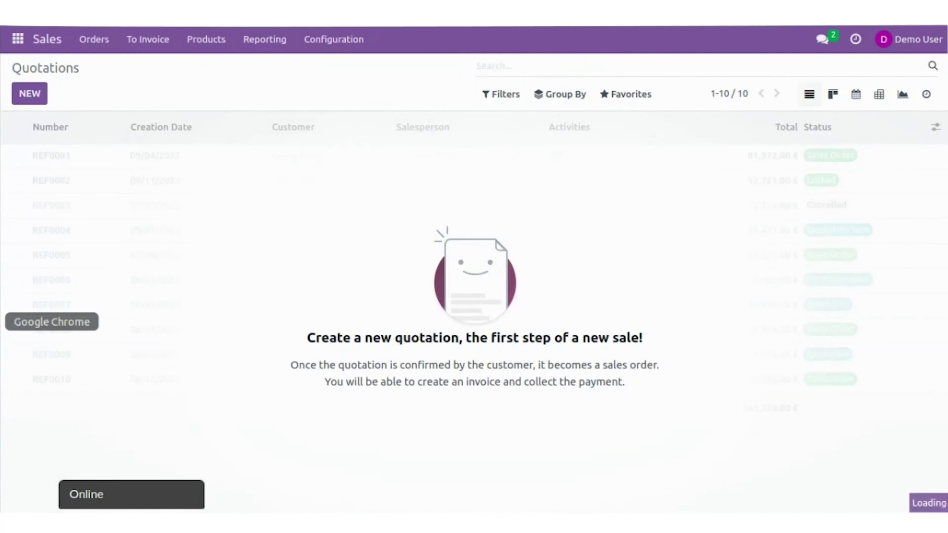
left_click(3, 320)
Open the Restrict Sale user profile and view its 07/23/2023–07/25/2023 activation schedule
left_click(69, 220)
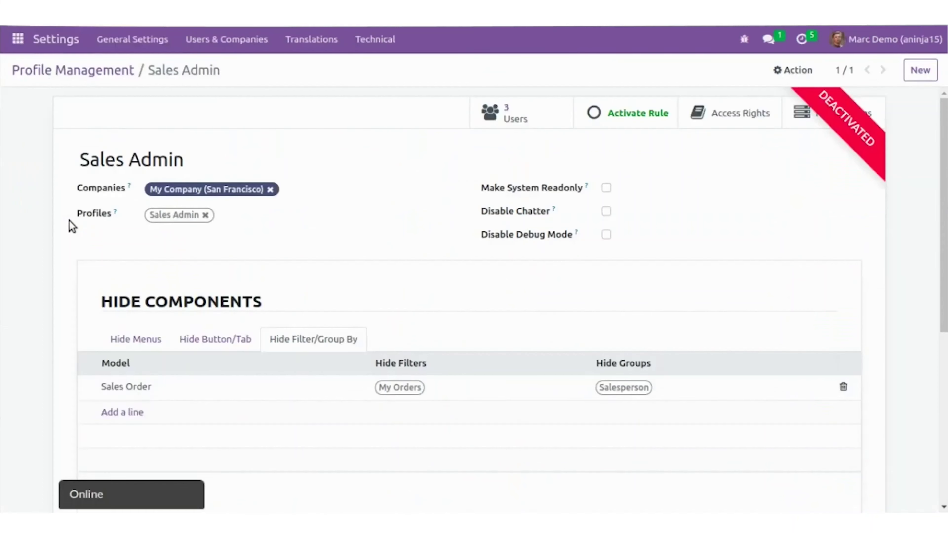
scroll(457, 412, "down", 2)
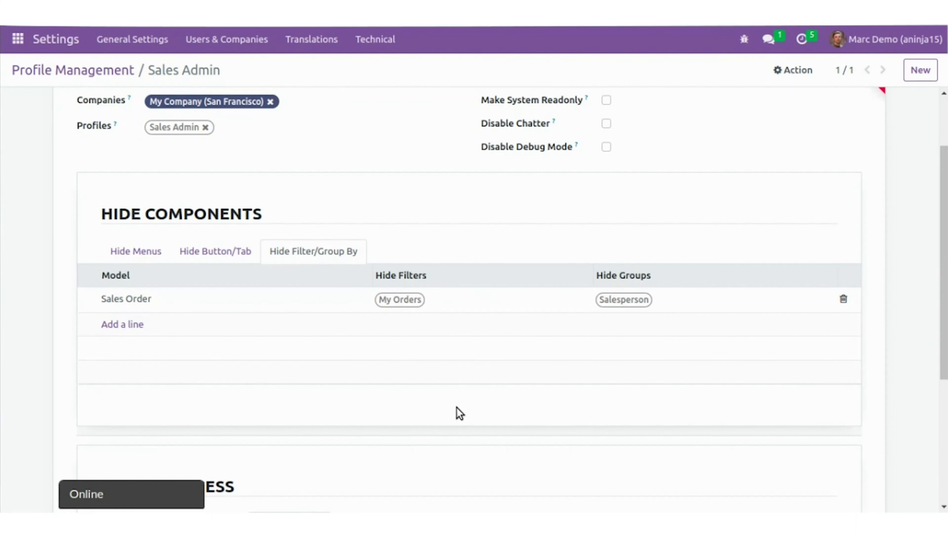
scroll(459, 412, "up", 3)
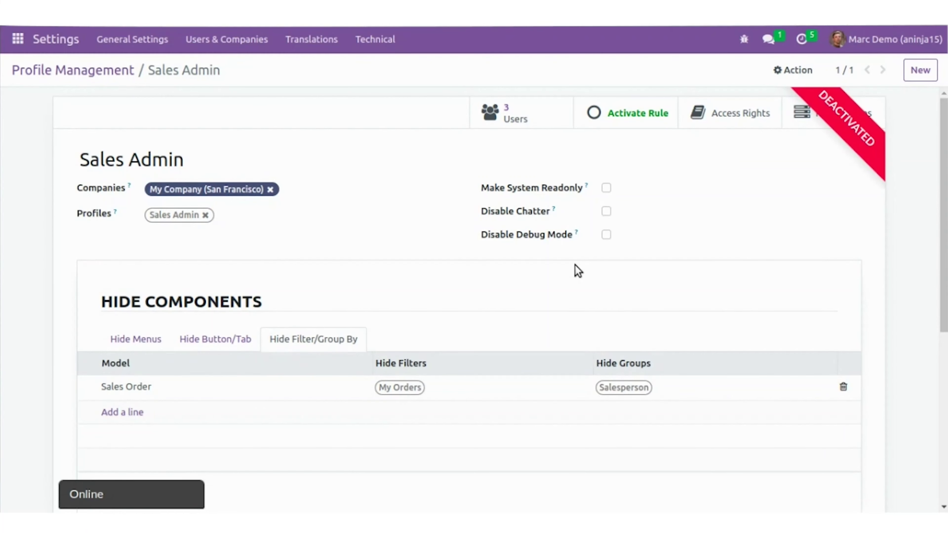
left_click(227, 39)
left_click(213, 124)
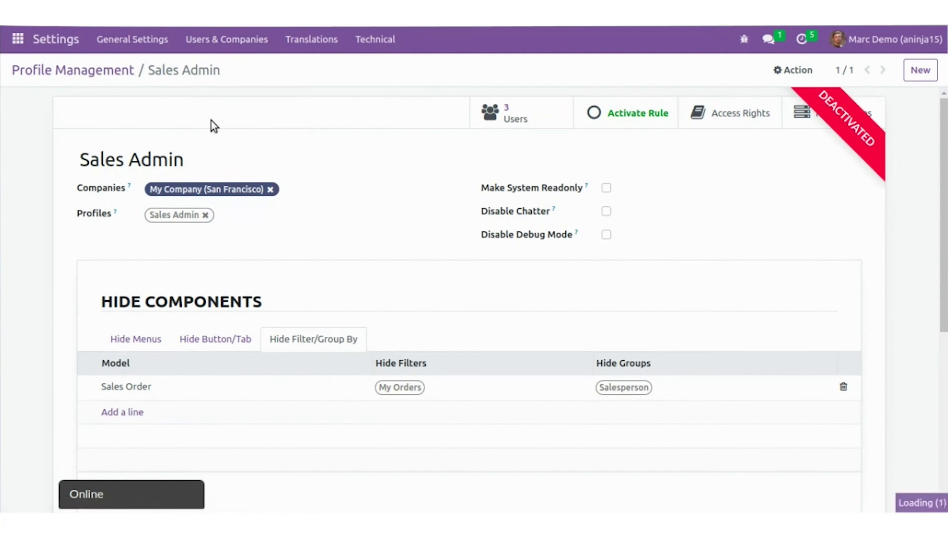
left_click(148, 165)
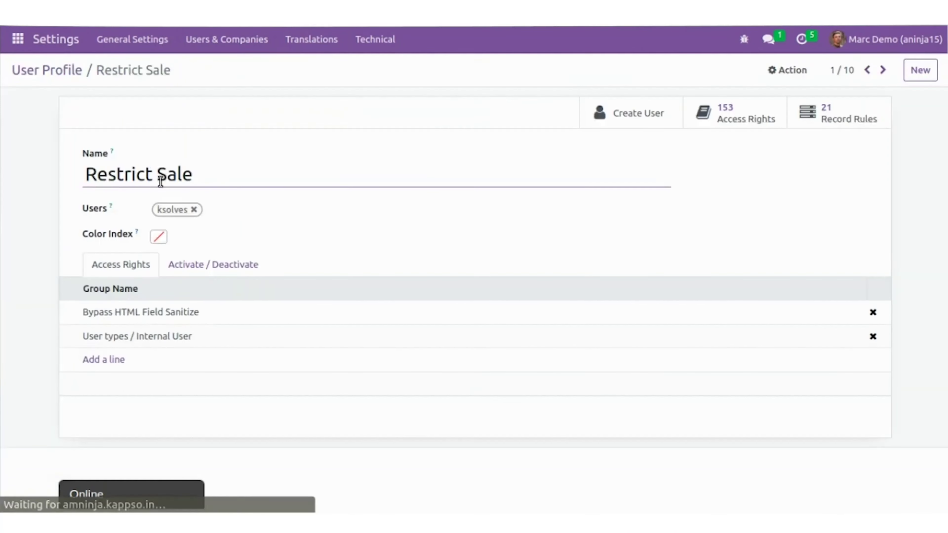
left_click(192, 258)
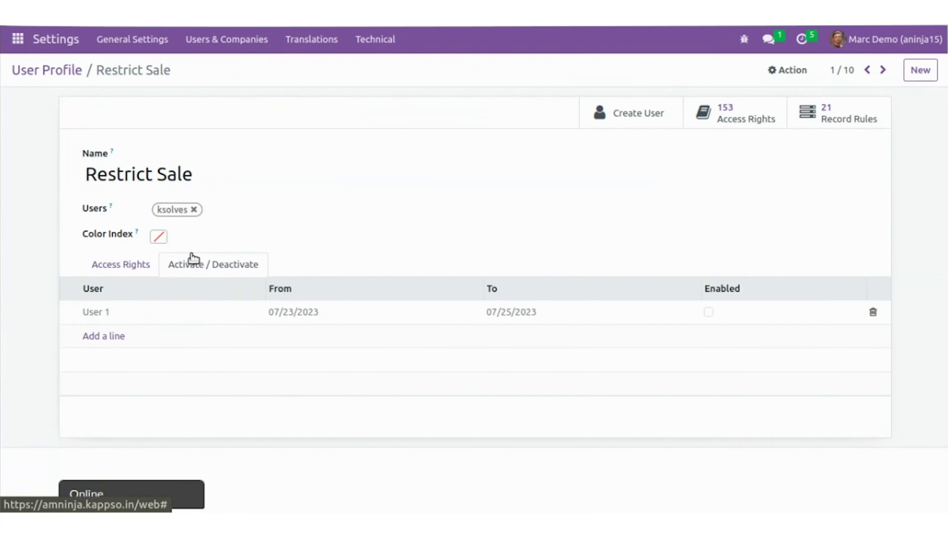